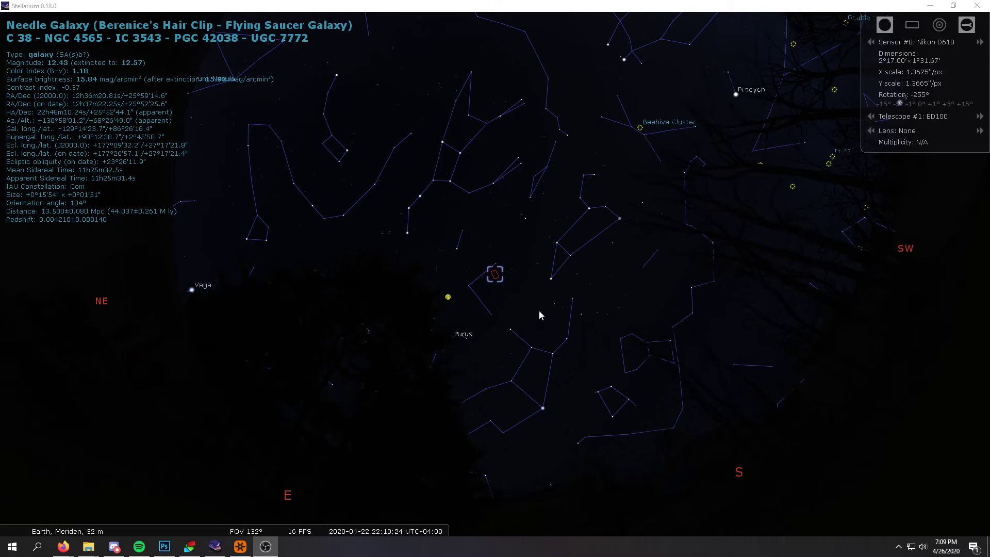
Step: Zoom Stellarium from a 132° field to about 0.6° on the Needle Galaxy
{"action": "scroll", "coordinate": [540, 316], "scroll_direction": "up", "scroll_amount": 5}
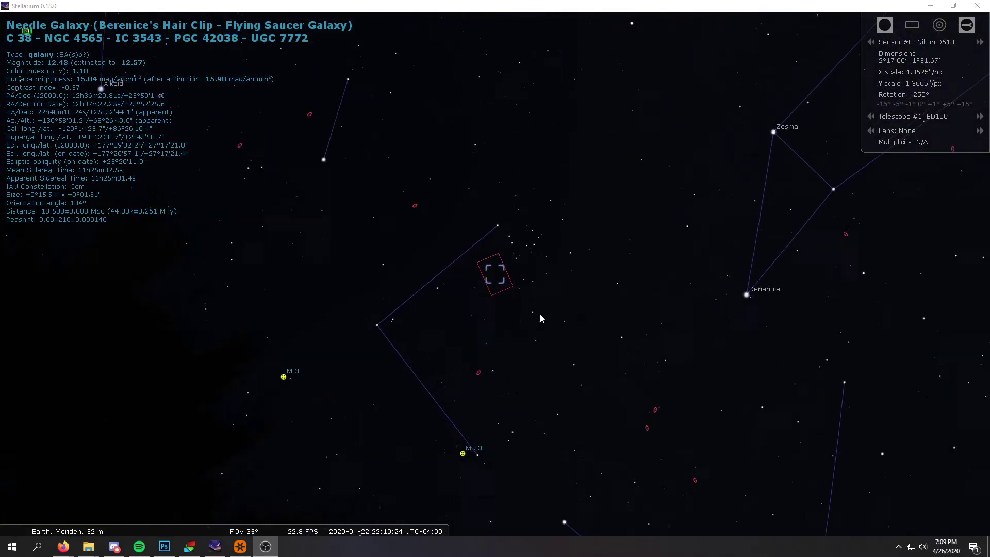
{"action": "scroll", "coordinate": [540, 316], "scroll_direction": "up", "scroll_amount": 5}
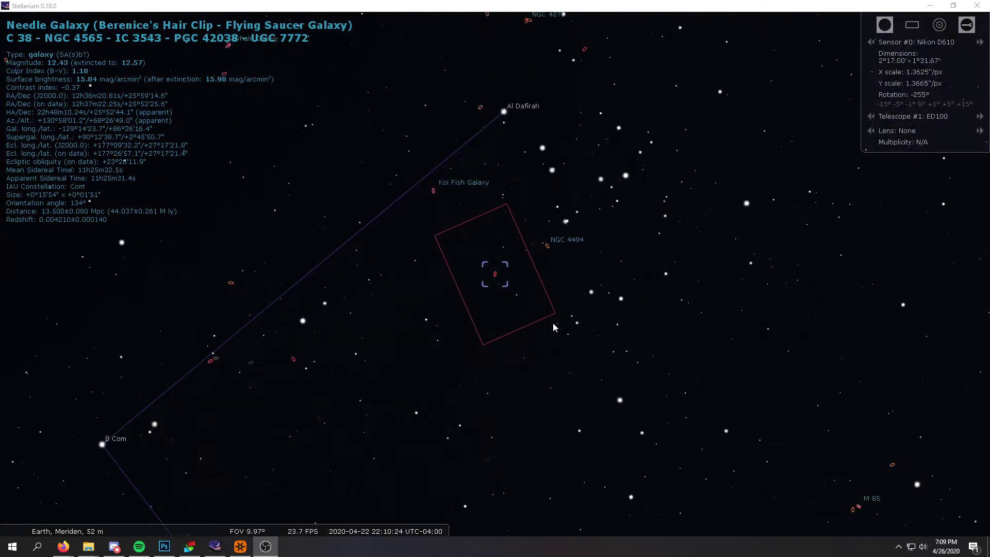
{"action": "scroll", "coordinate": [553, 323], "scroll_direction": "up", "scroll_amount": 3}
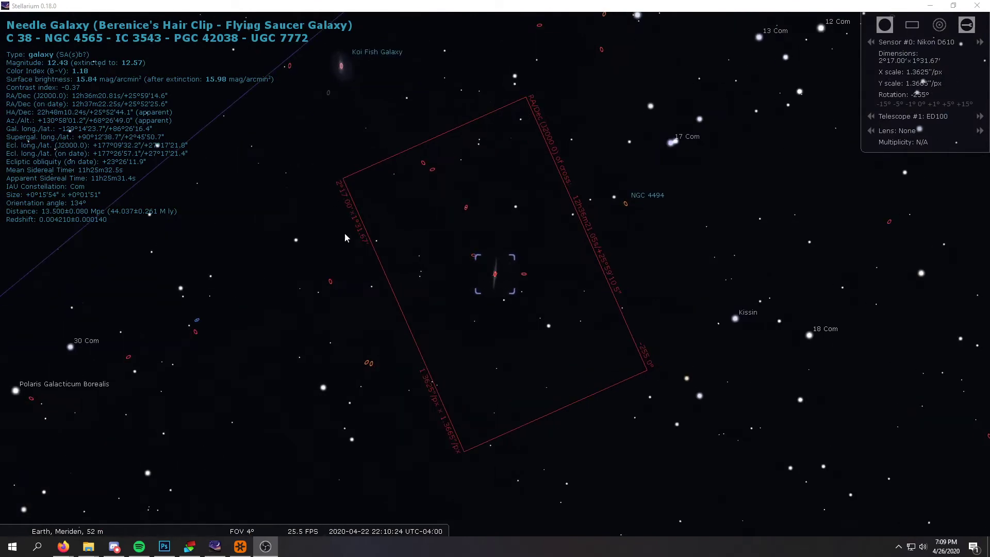
{"action": "scroll", "coordinate": [552, 325], "scroll_direction": "up", "scroll_amount": 3}
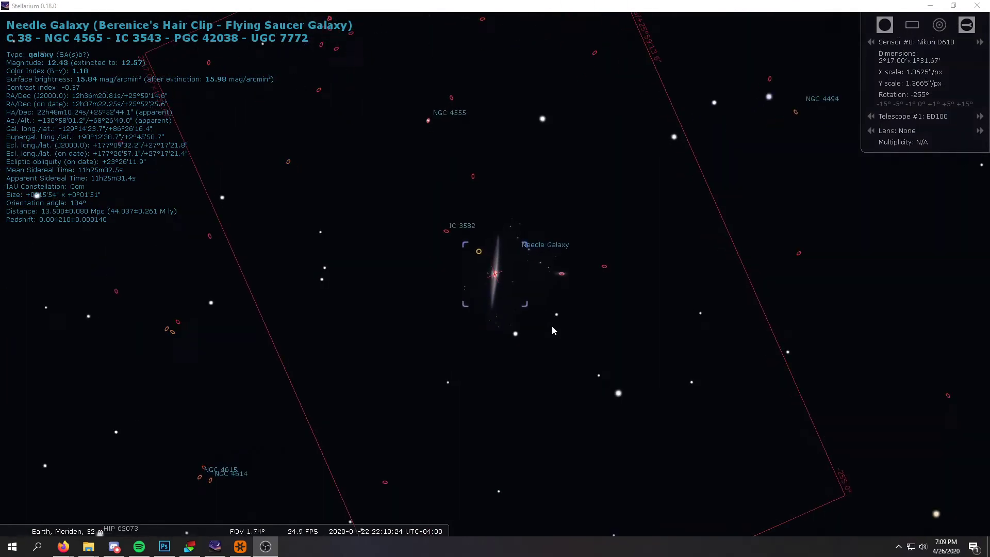
{"action": "scroll", "coordinate": [552, 326], "scroll_direction": "up", "scroll_amount": 3}
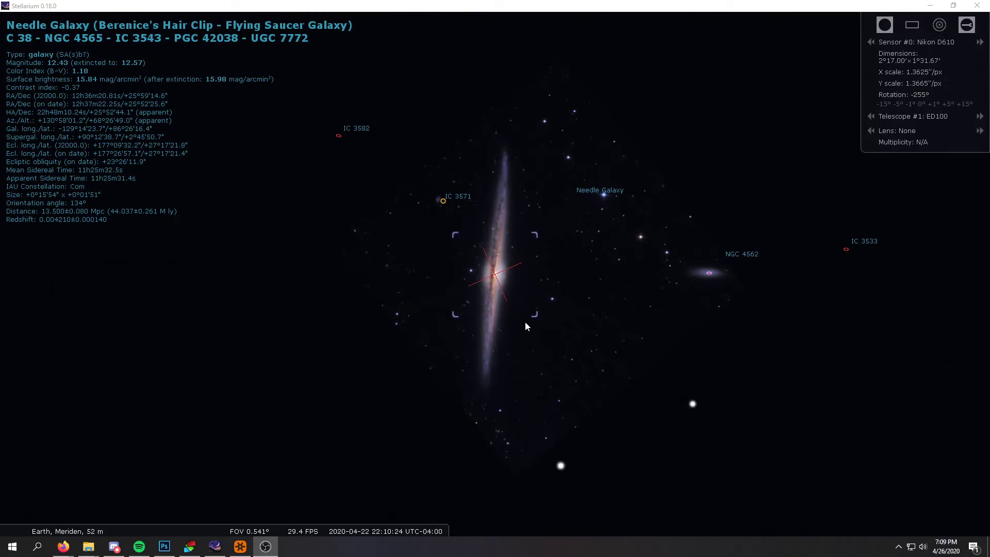
{"action": "scroll", "coordinate": [522, 325], "scroll_direction": "down", "scroll_amount": 1}
{"action": "scroll", "coordinate": [521, 324], "scroll_direction": "down", "scroll_amount": 3}
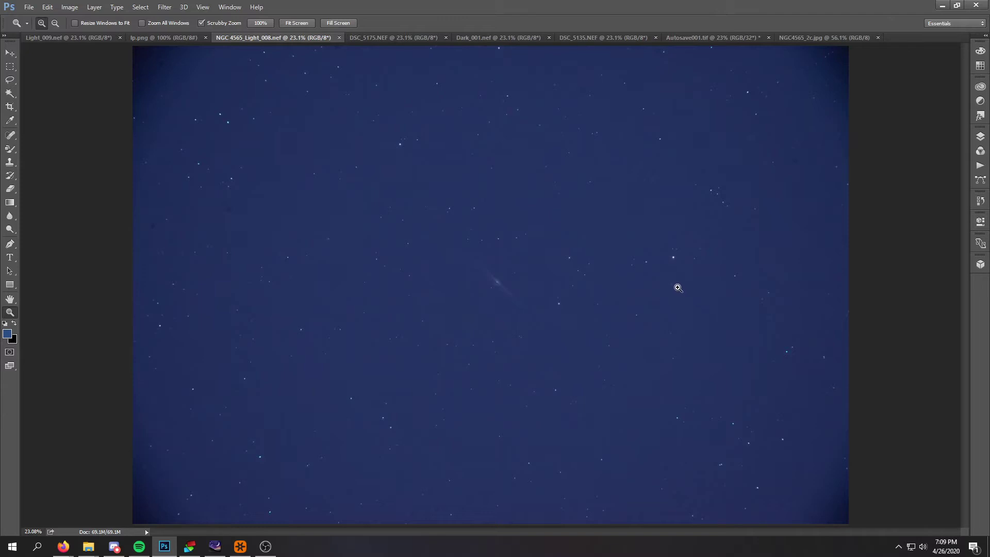
Step: Switch to the Light_009.nef star-cluster frame
{"action": "left_click", "coordinate": [82, 39]}
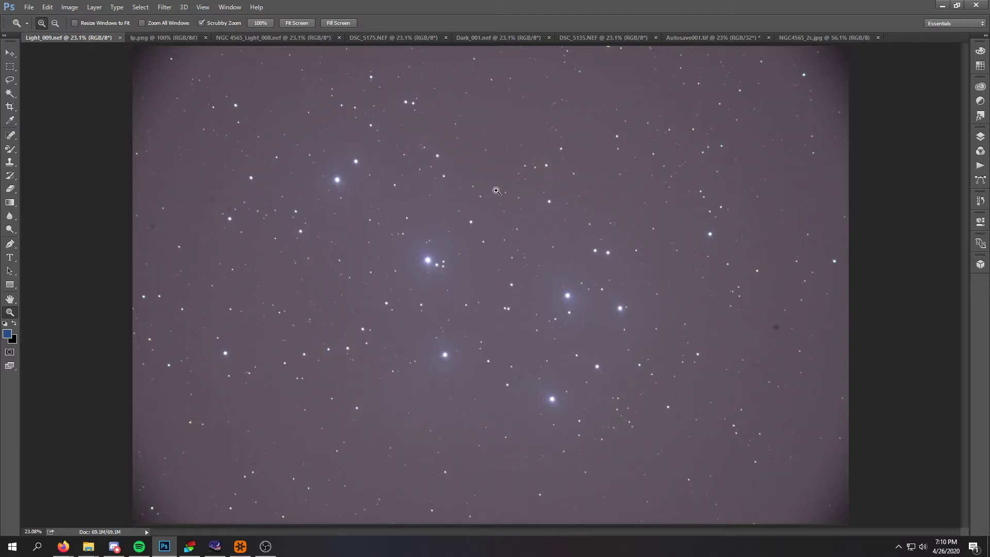
Step: View the OPTOLONG Lp filter chart in lp.png, then return to NGC 4565_Light_008.nef
{"action": "left_click", "coordinate": [178, 38]}
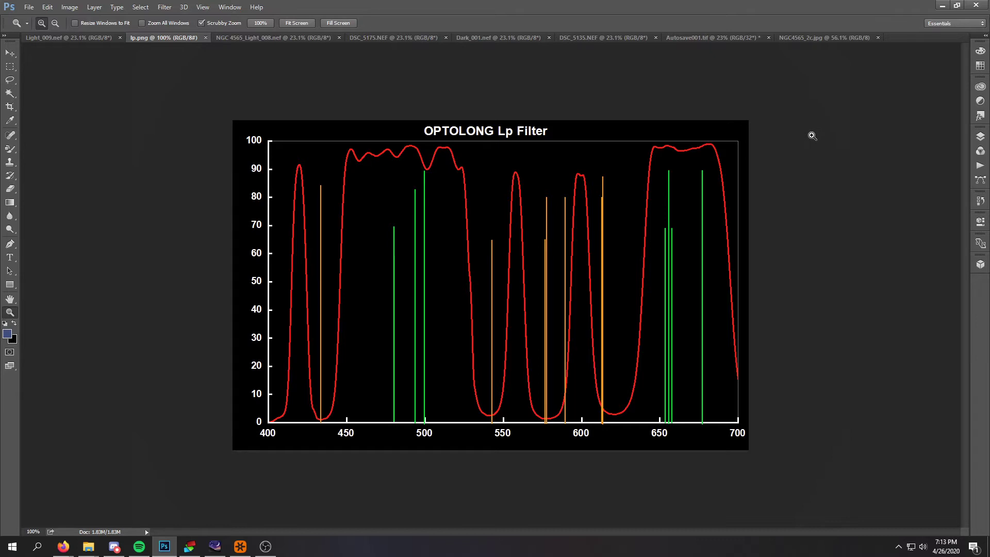
{"action": "left_click", "coordinate": [249, 38]}
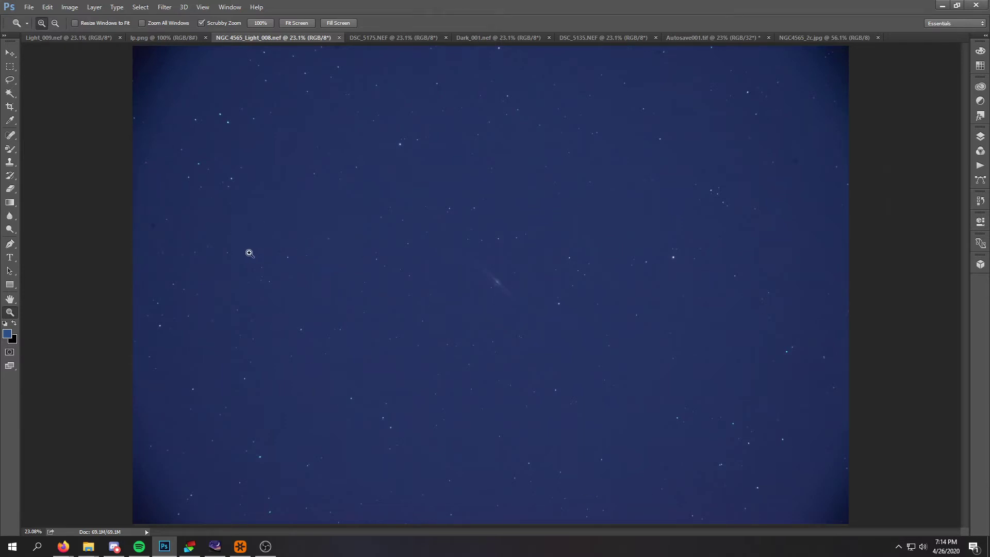
{"action": "left_click", "coordinate": [183, 206]}
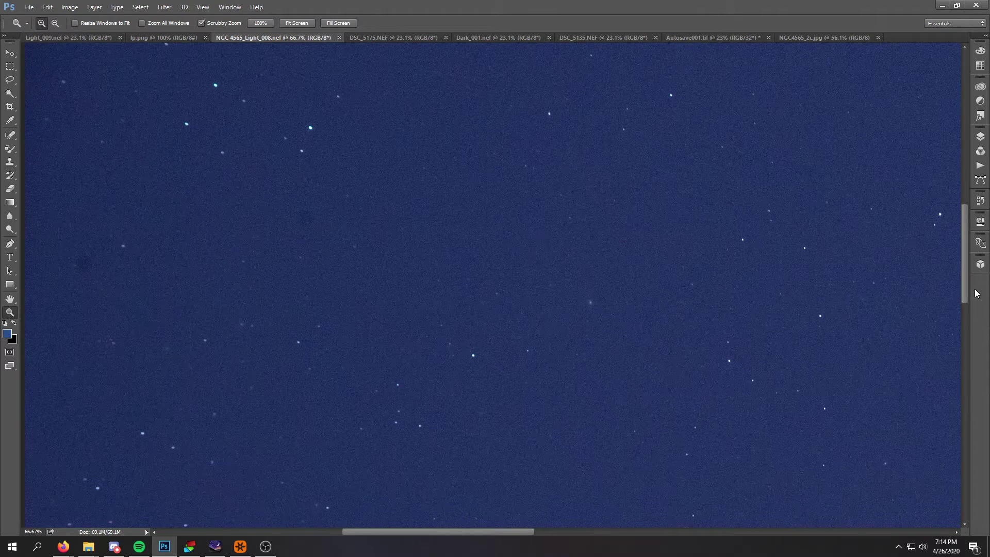
{"action": "left_click_drag", "start_coordinate": [965, 290], "coordinate": [969, 197]}
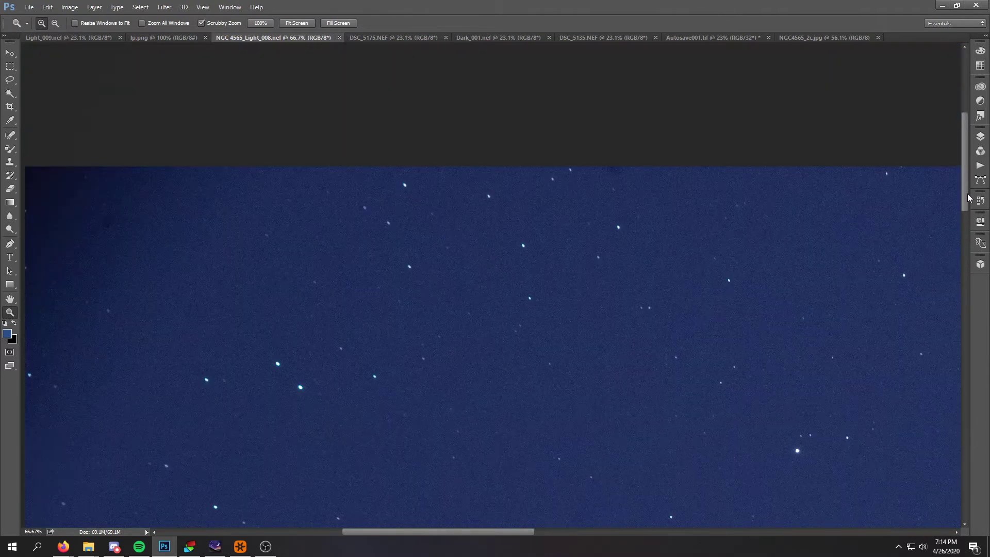
{"action": "left_click_drag", "start_coordinate": [387, 533], "coordinate": [484, 531]}
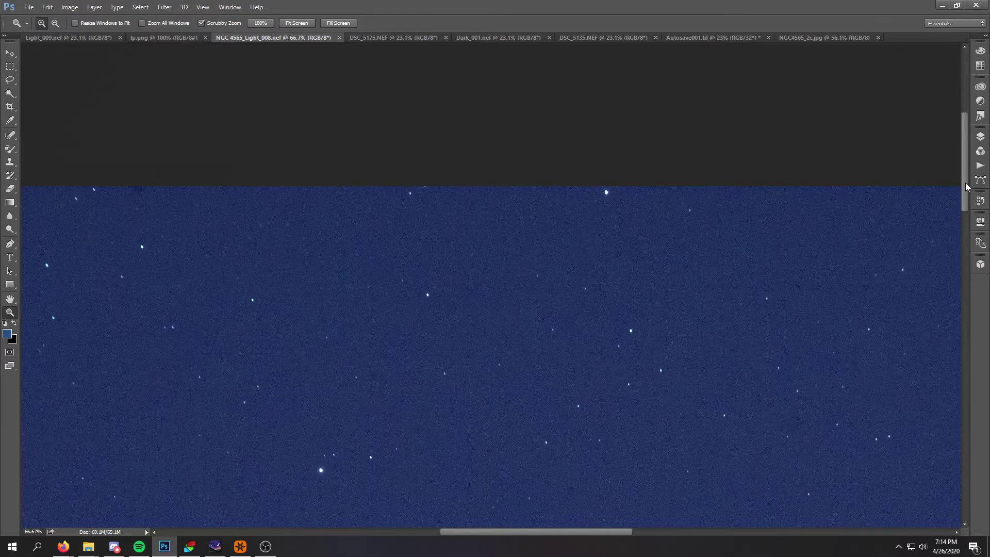
{"action": "left_click_drag", "start_coordinate": [965, 201], "coordinate": [965, 312]}
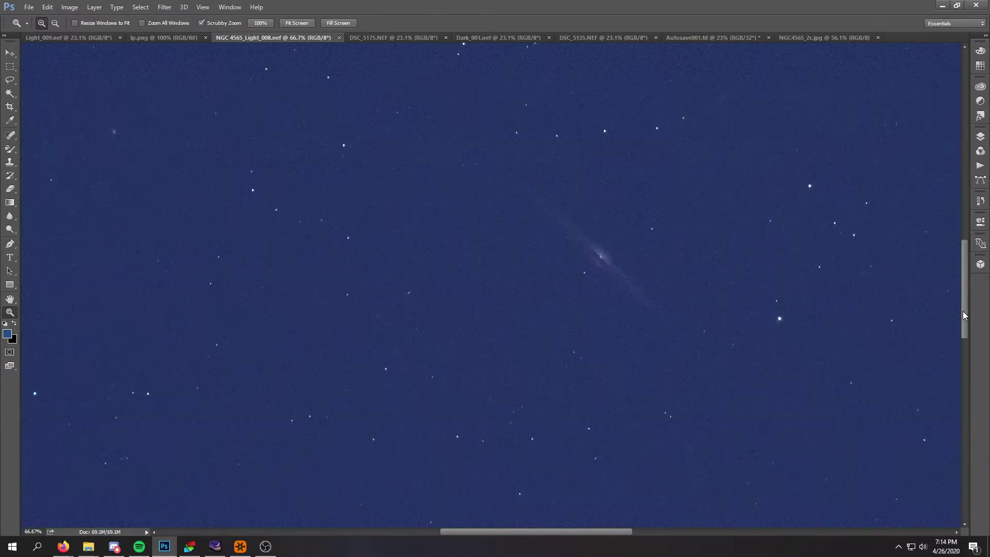
{"action": "left_click", "coordinate": [626, 257]}
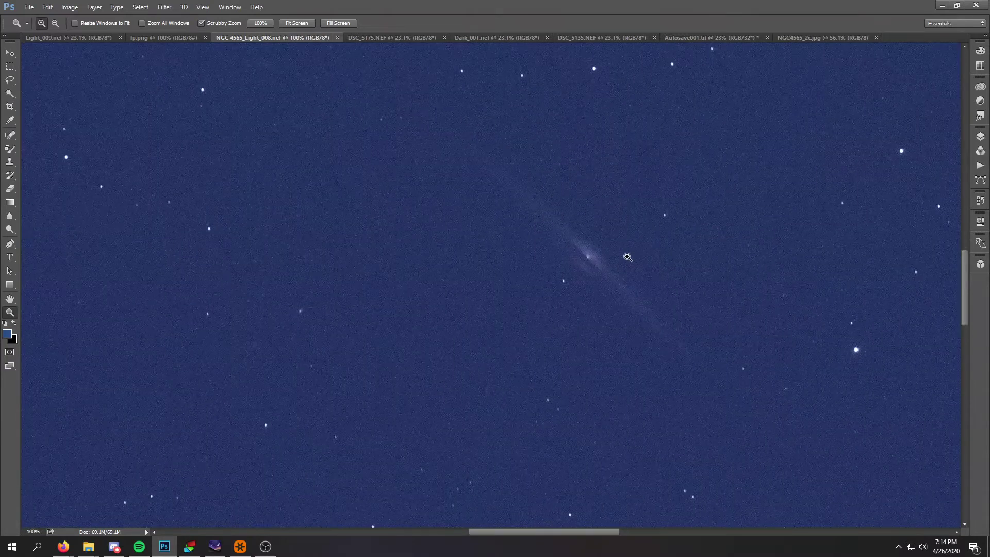
{"action": "left_click", "coordinate": [628, 256]}
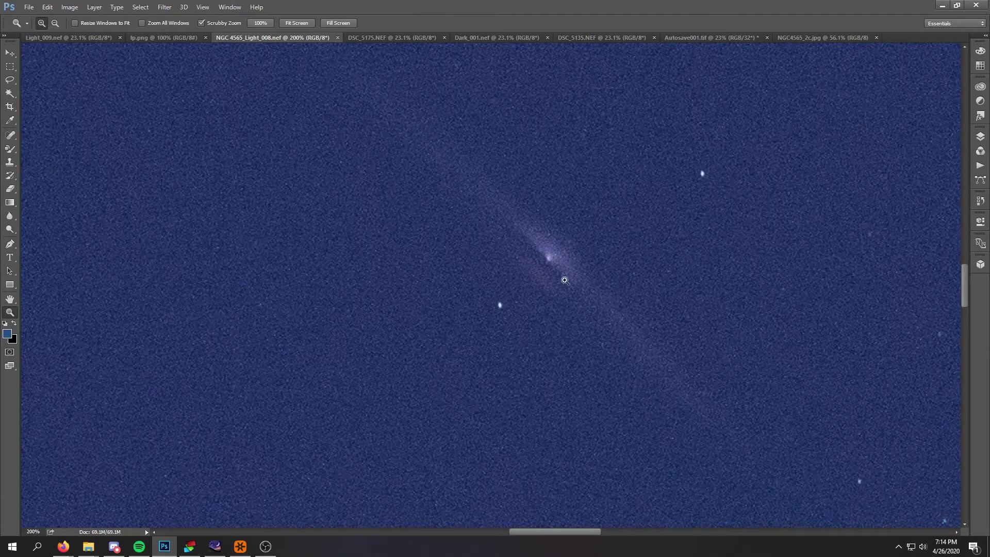
{"action": "left_click", "coordinate": [299, 23]}
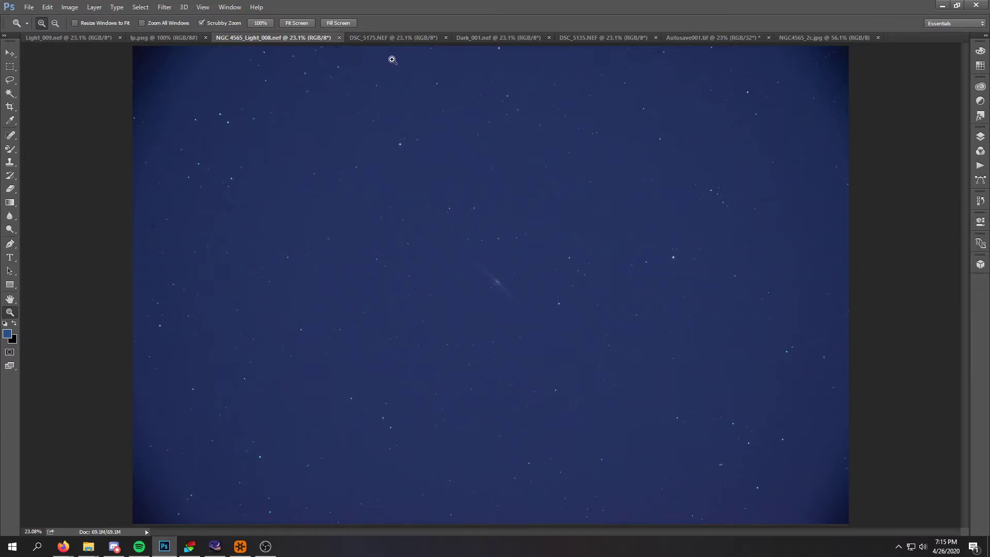
{"action": "left_click", "coordinate": [385, 38]}
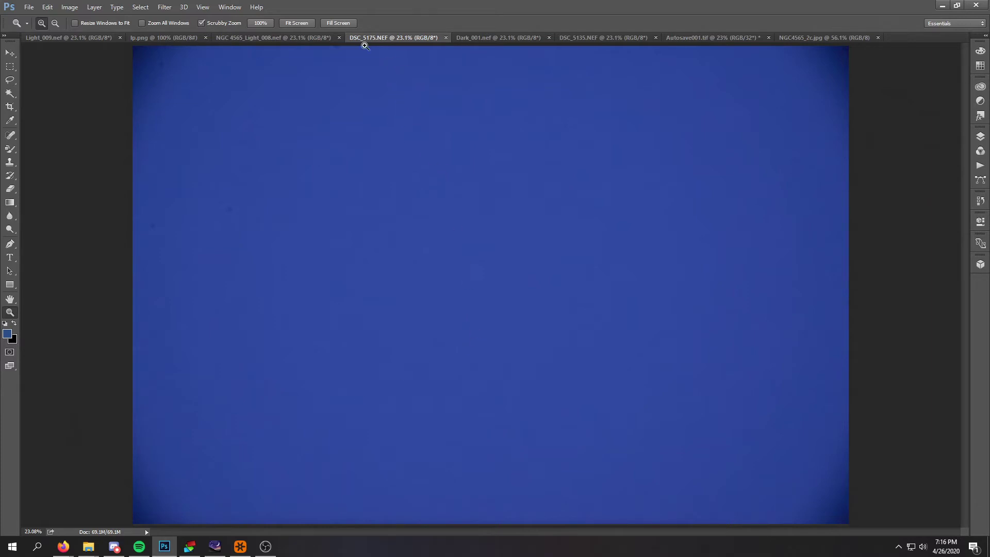
{"action": "left_click", "coordinate": [297, 38]}
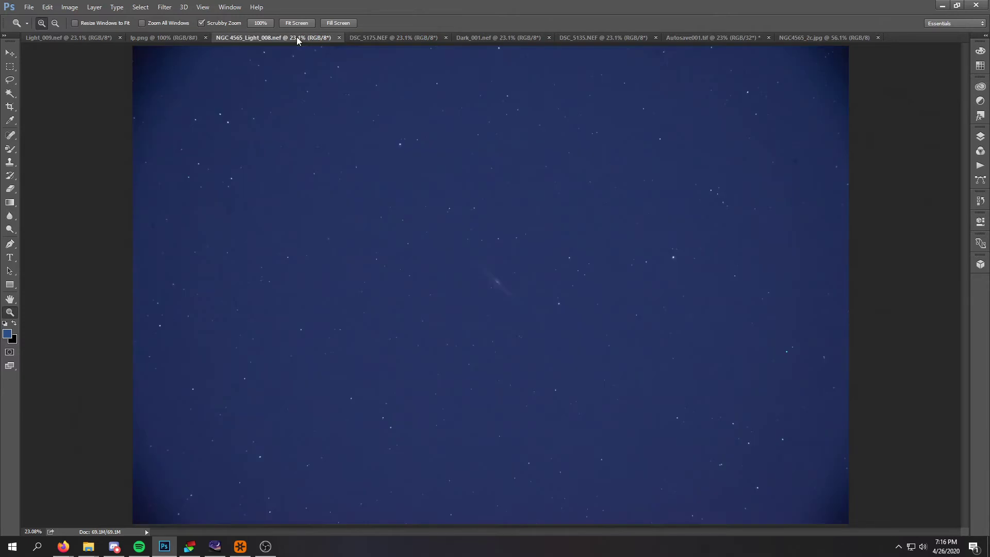
Step: Switch to the flat blue DSC_5175.NEF frame
{"action": "left_click", "coordinate": [391, 41]}
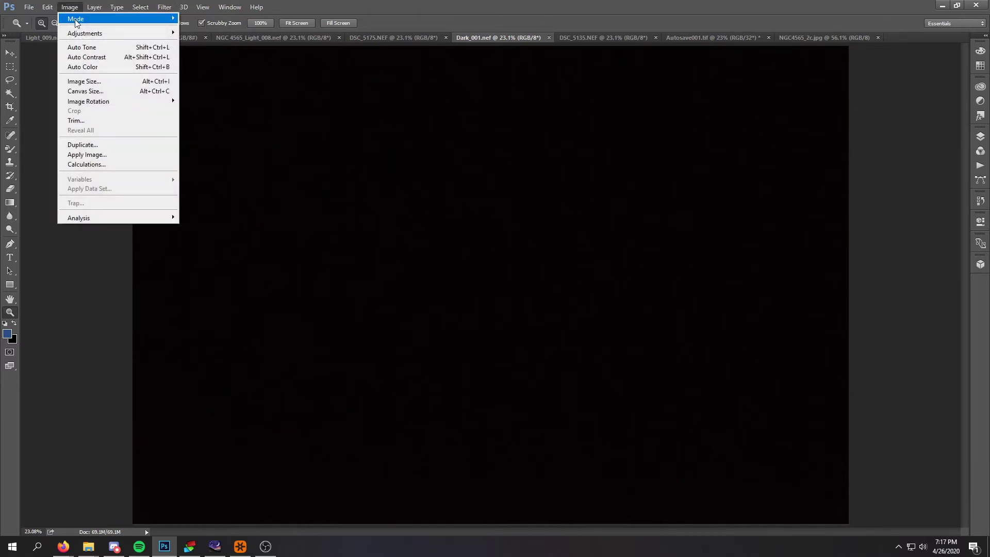
Step: Stretch Dark_001.nef with Levels to white input 13, then switch to DSC_5135.NEF
{"action": "key", "text": "ctrl+l"}
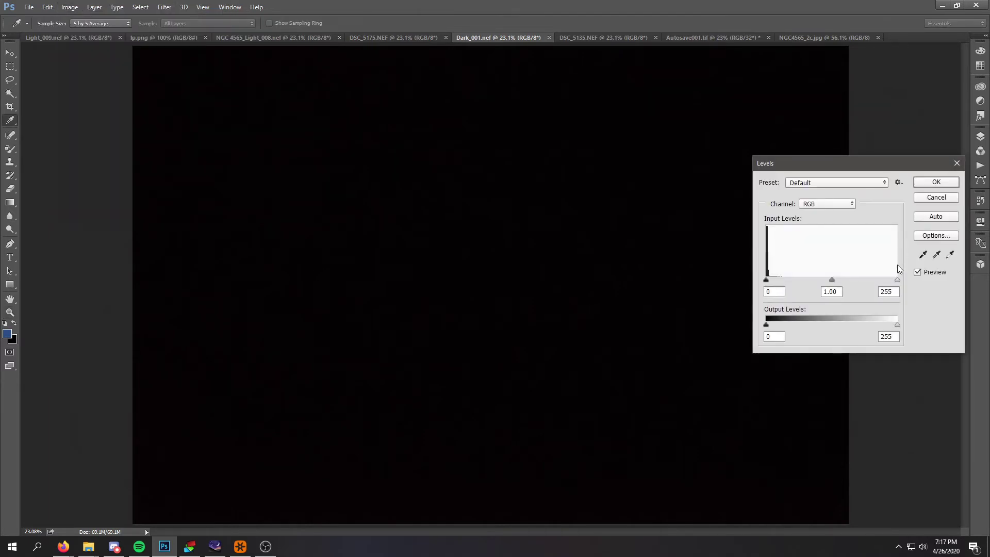
{"action": "left_click_drag", "start_coordinate": [898, 280], "coordinate": [773, 273]}
{"action": "left_click", "coordinate": [936, 182]}
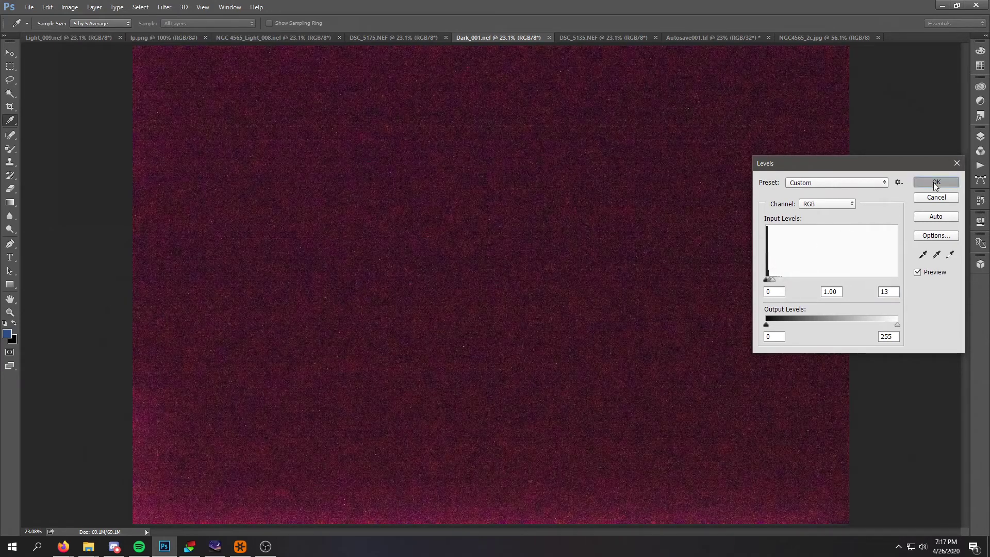
{"action": "key", "text": "z"}
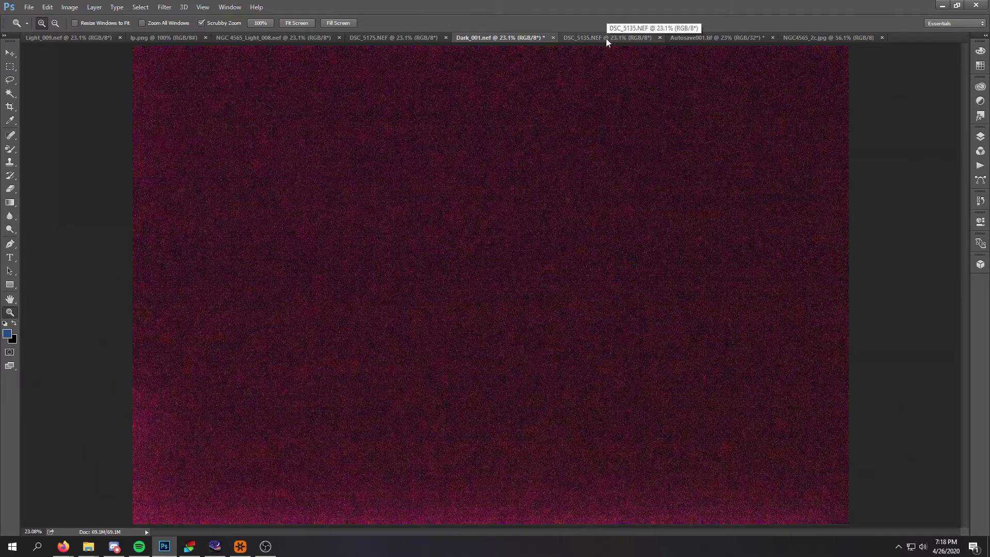
{"action": "left_click", "coordinate": [606, 38]}
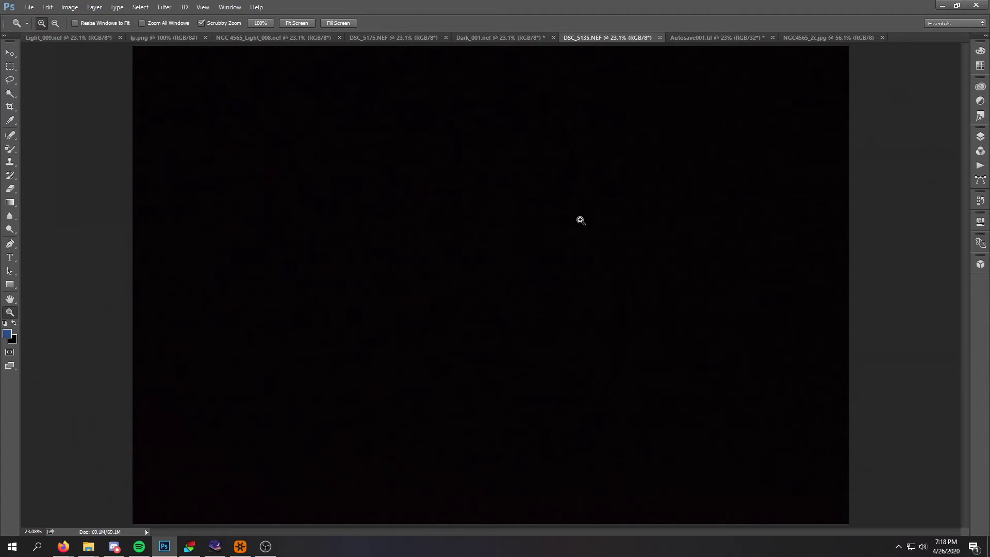
Step: Apply a Levels stretch with white input 43 to the DSC_5135.NEF frame
{"action": "left_click", "coordinate": [69, 8]}
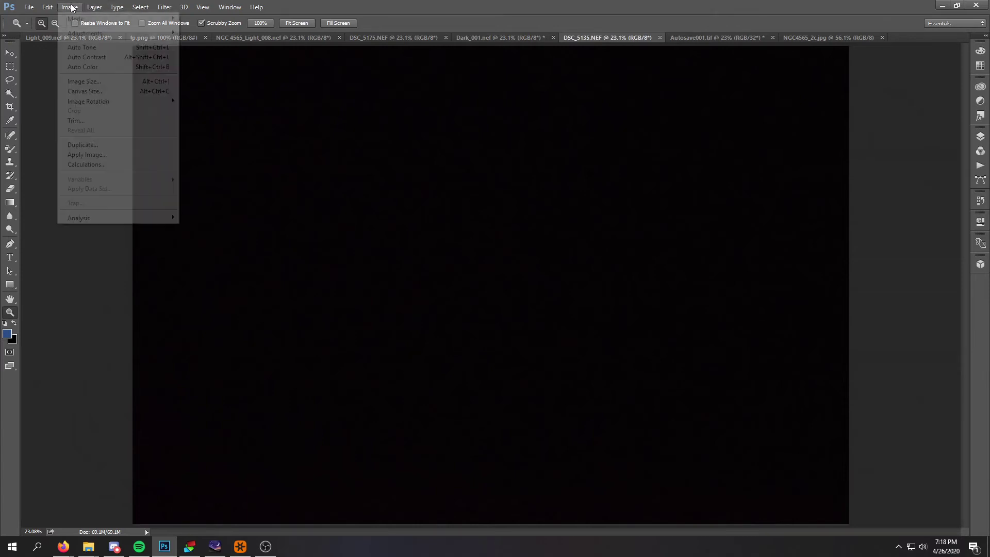
{"action": "mouse_move", "coordinate": [76, 32]}
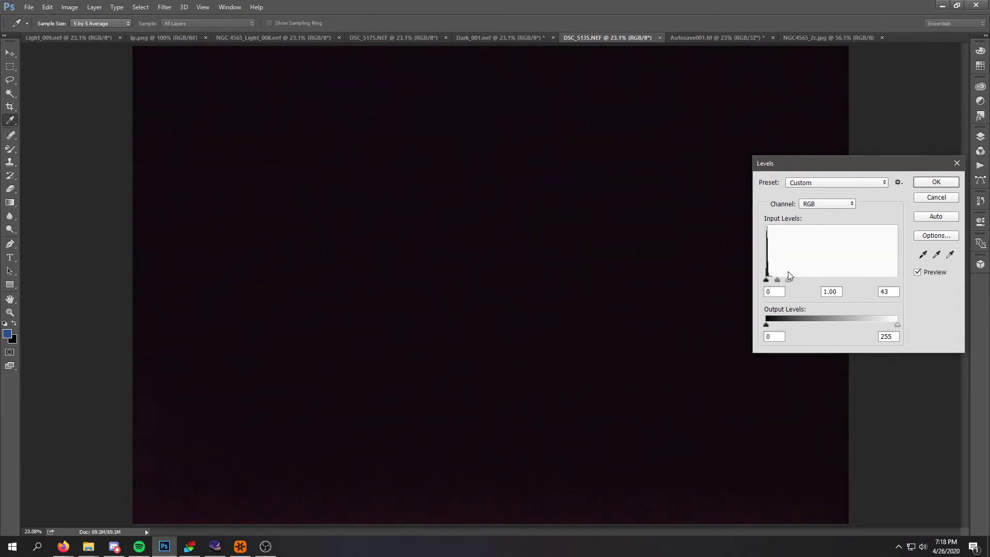
{"action": "left_click_drag", "start_coordinate": [789, 276], "coordinate": [789, 275]}
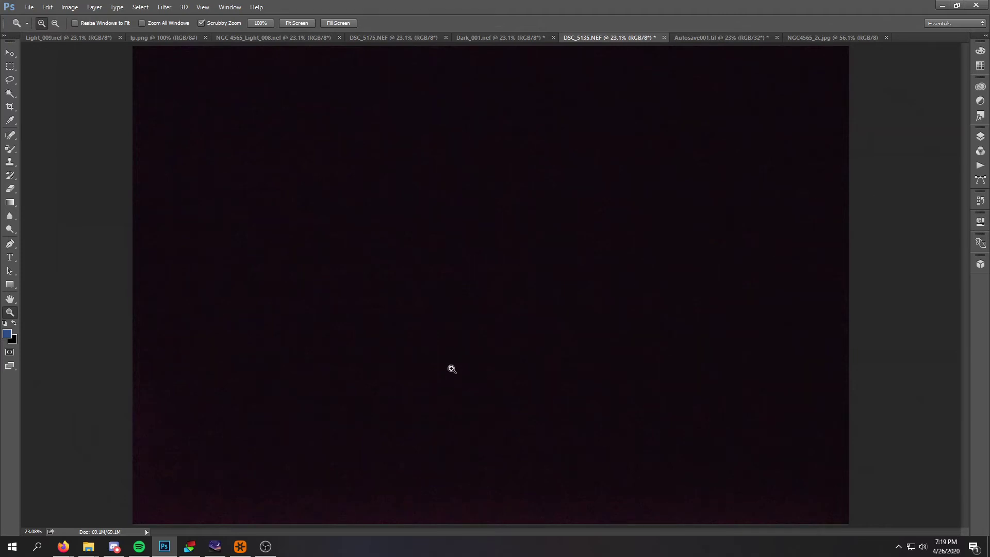
Step: Open the Light folder in the NGC4565 4-22-20 directory beside DeepSkyStacker
{"action": "left_click", "coordinate": [186, 550]}
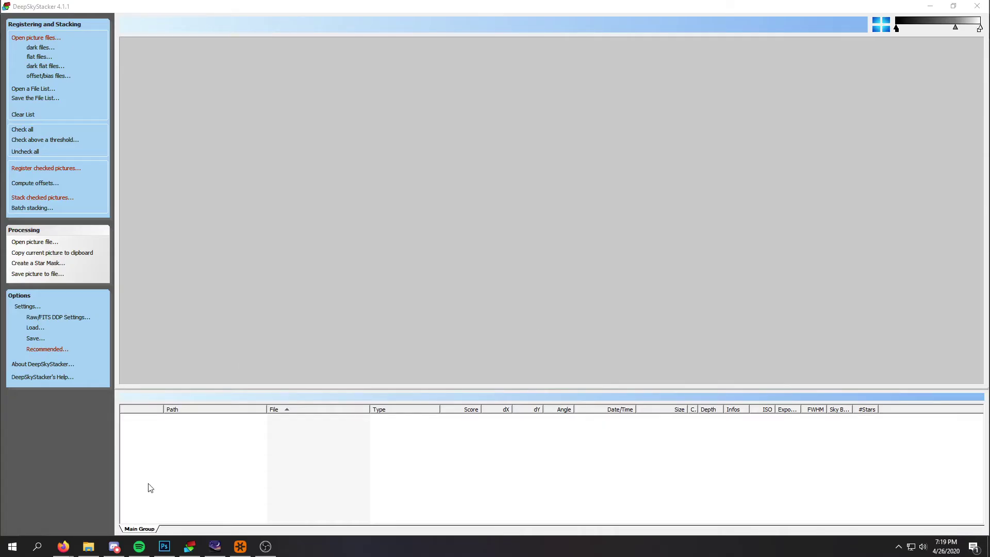
{"action": "mouse_move", "coordinate": [85, 552]}
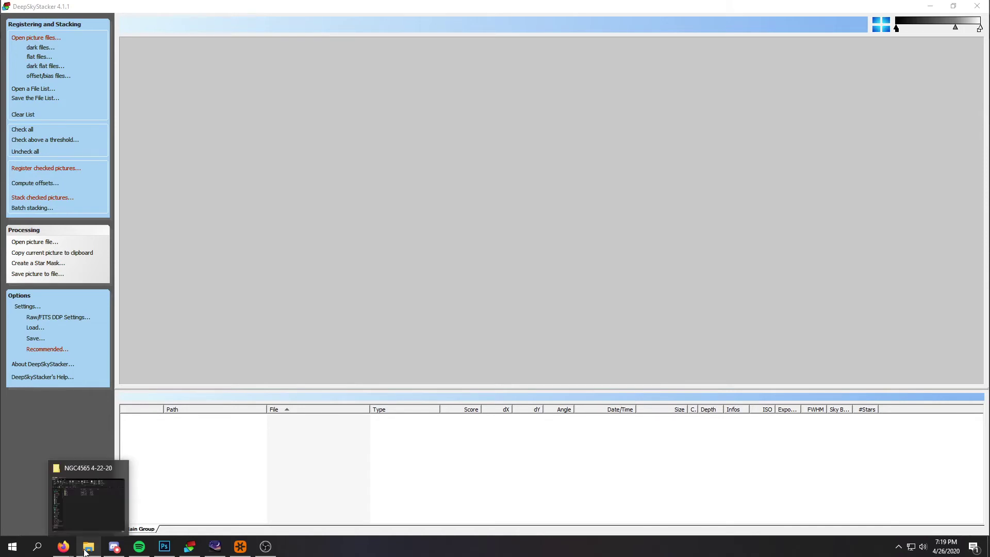
{"action": "left_click", "coordinate": [86, 551]}
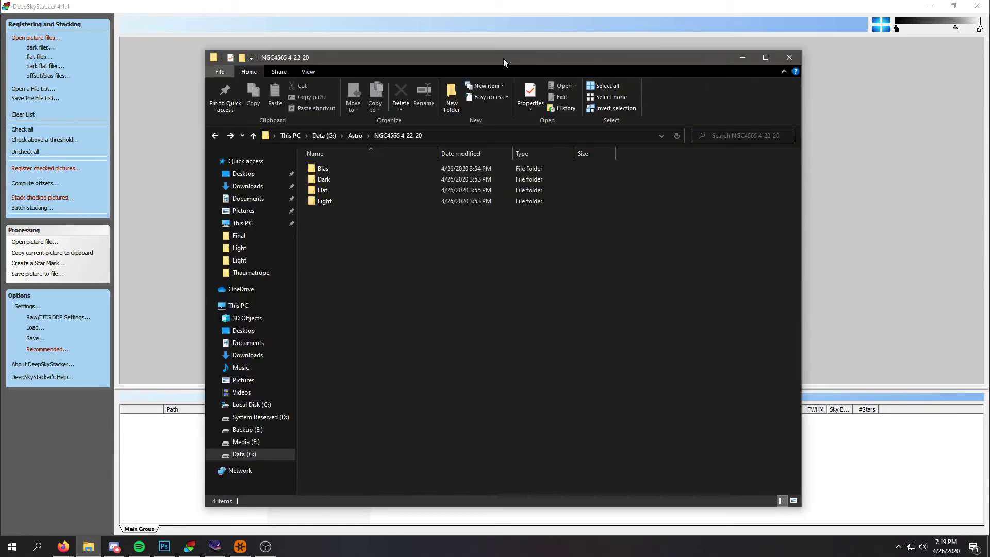
{"action": "left_click_drag", "start_coordinate": [503, 59], "coordinate": [737, 64]}
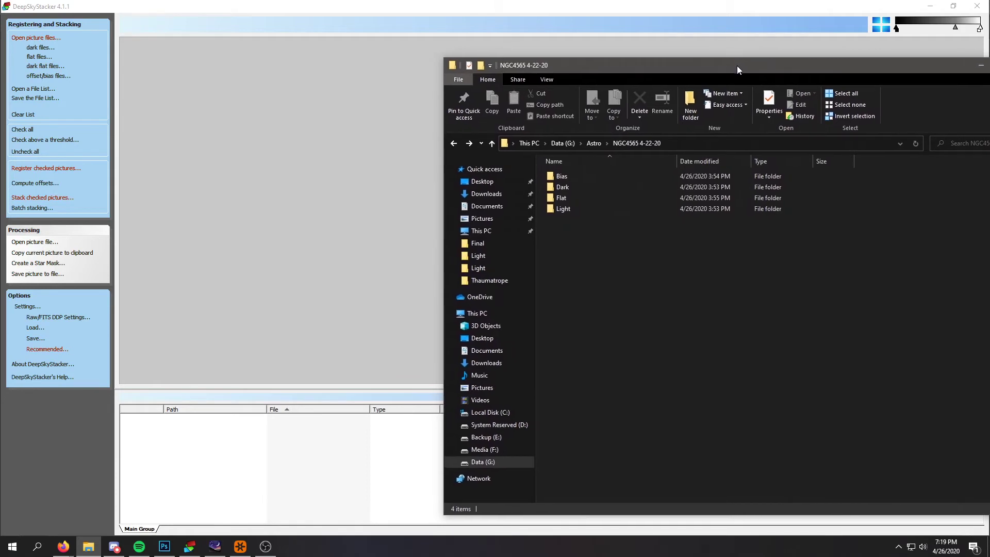
{"action": "double_click", "coordinate": [574, 209]}
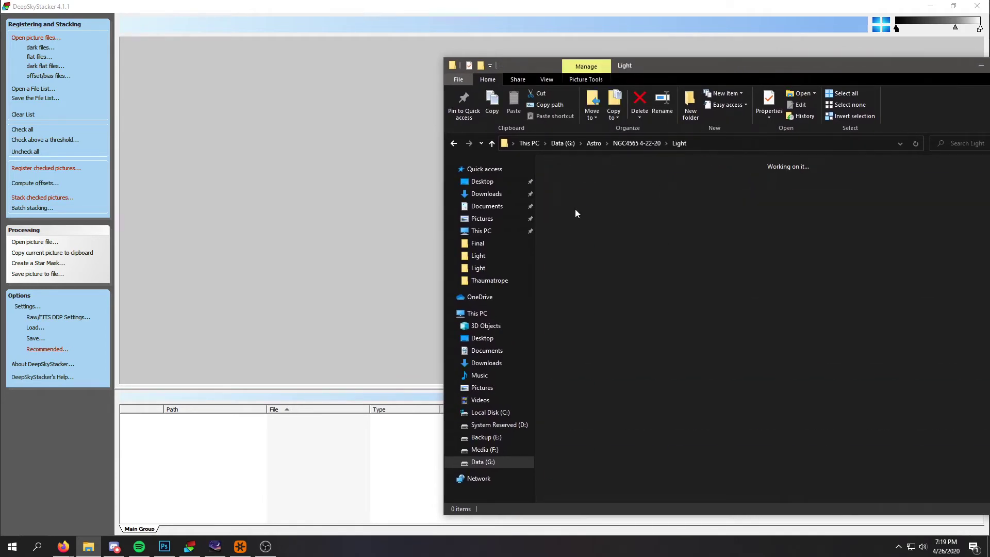
Step: Drag Light_001–Light_060 onto the DSS file list as Light Frames
{"action": "left_click", "coordinate": [629, 190]}
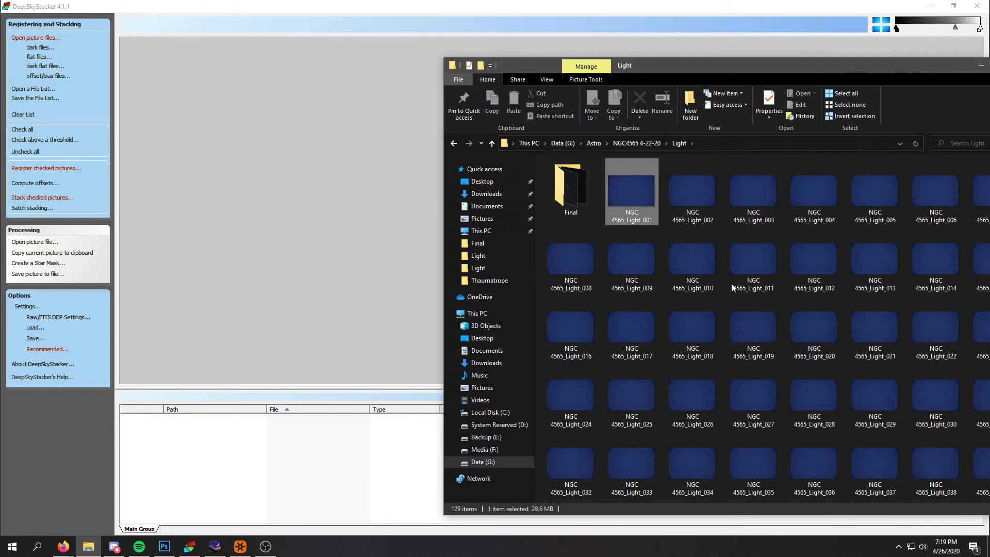
{"action": "scroll", "coordinate": [731, 283], "scroll_direction": "down", "scroll_amount": 5}
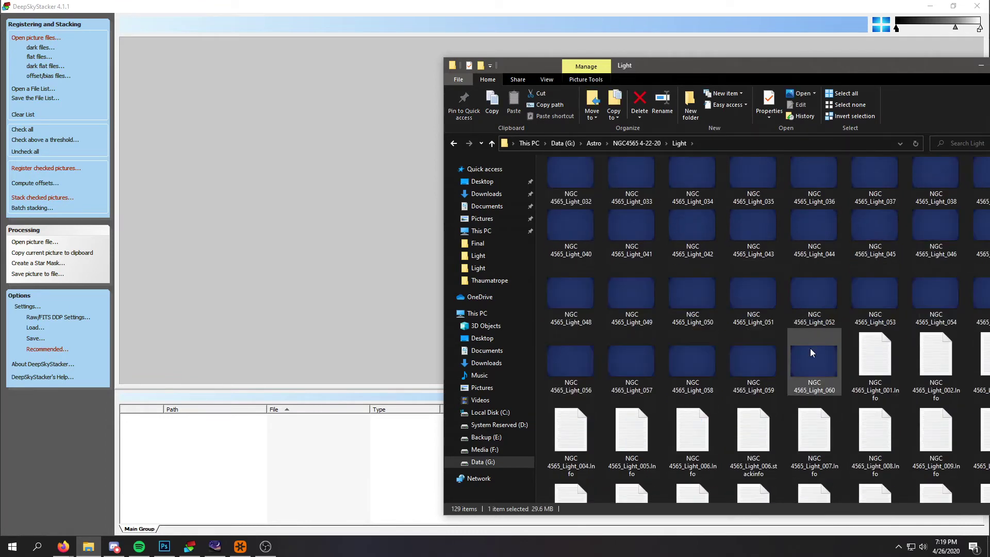
{"action": "left_click", "coordinate": [812, 359], "text": "shift"}
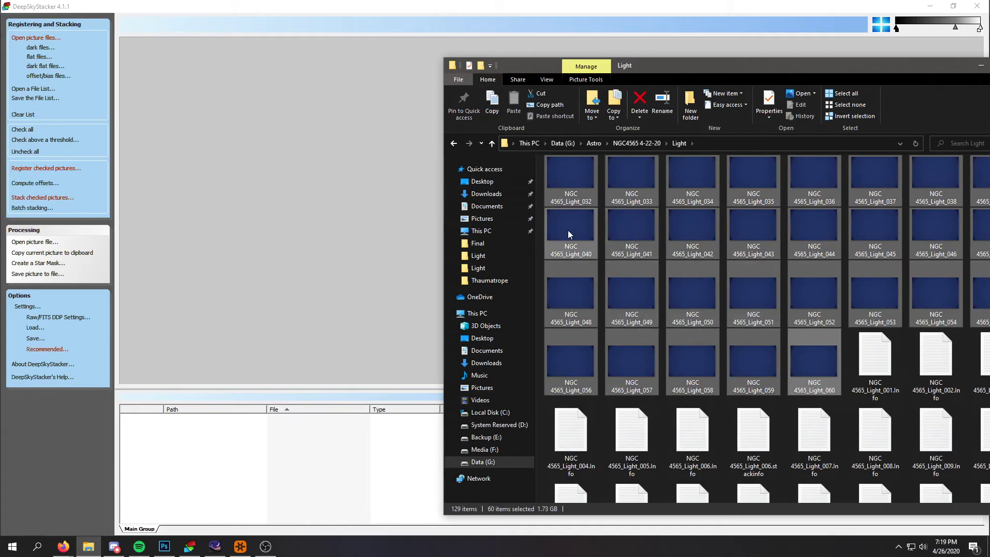
{"action": "left_click_drag", "start_coordinate": [567, 225], "coordinate": [347, 480]}
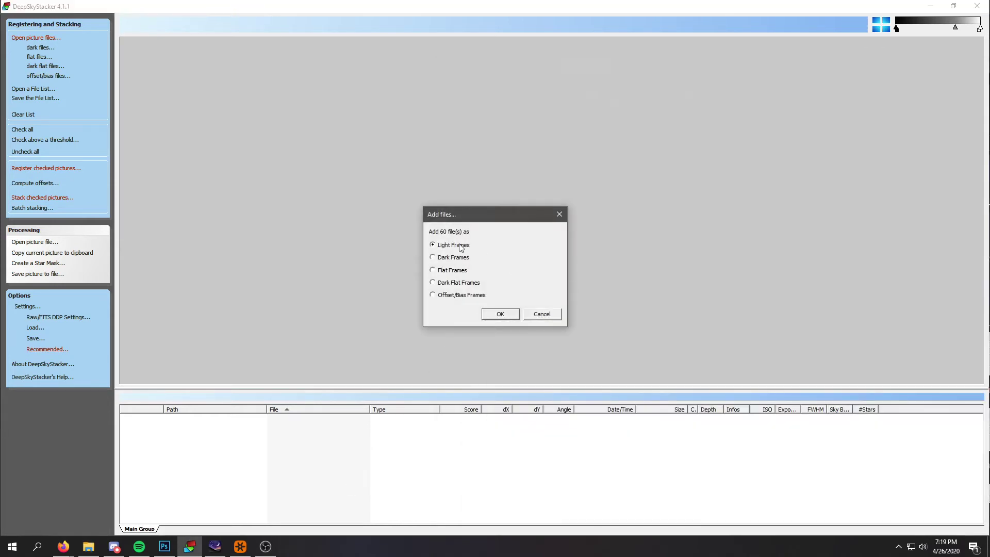
{"action": "left_click", "coordinate": [500, 314]}
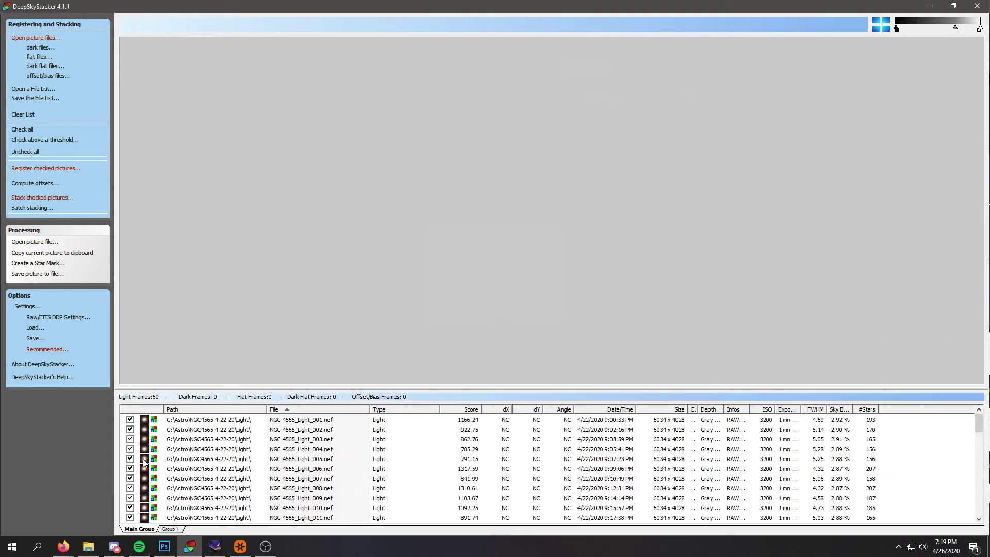
Step: Open the Flat and Dark folders and select the 45 dark frames through Dark_045
{"action": "left_click", "coordinate": [88, 546]}
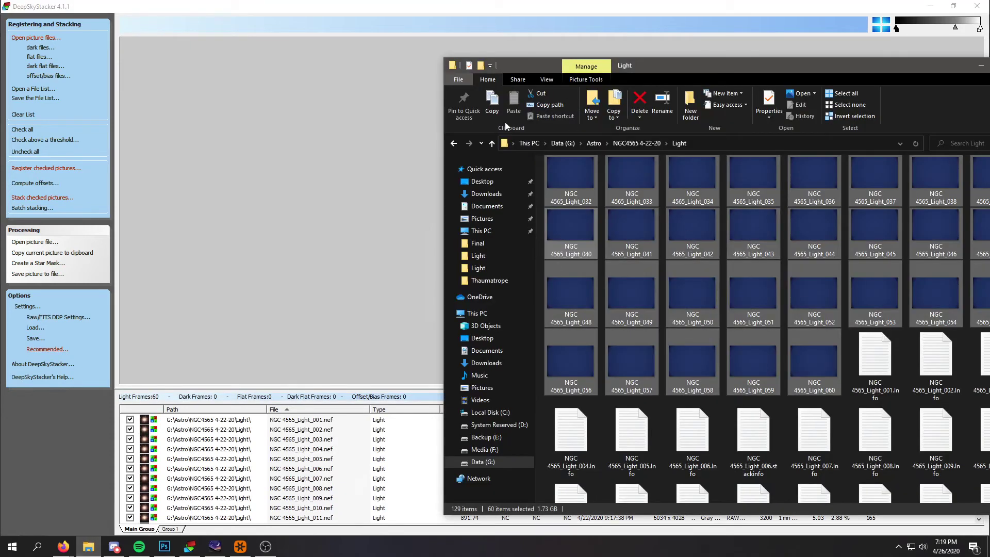
{"action": "left_click", "coordinate": [453, 145]}
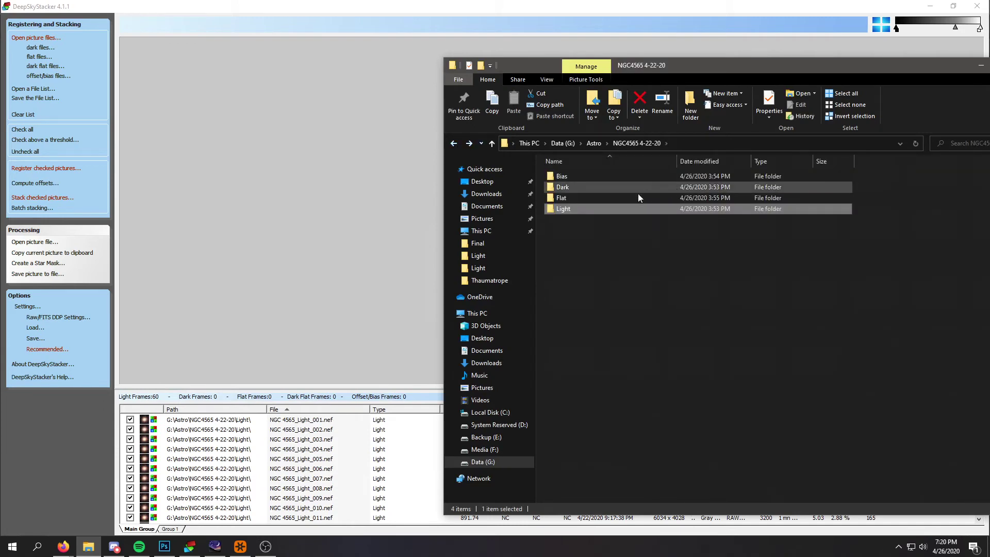
{"action": "double_click", "coordinate": [633, 194]}
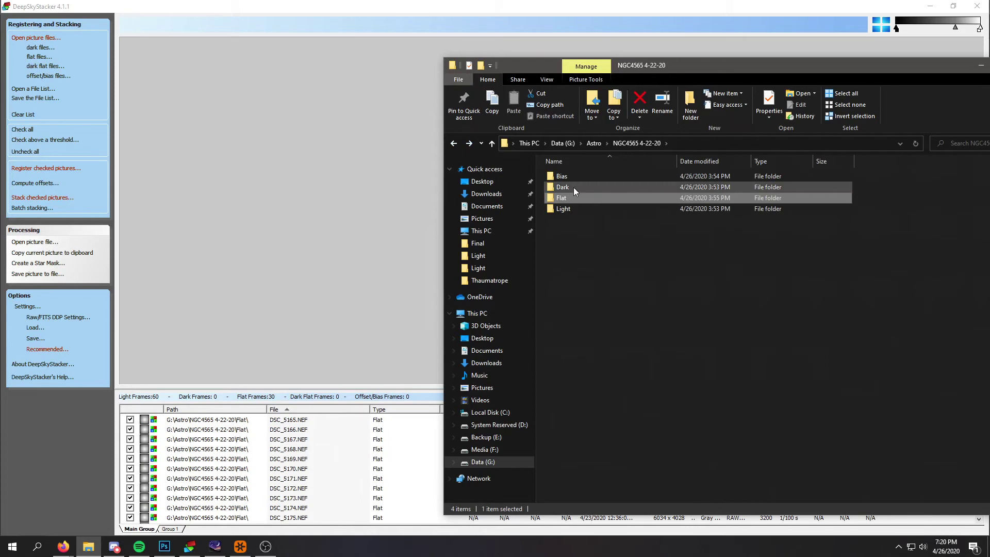
{"action": "left_click", "coordinate": [577, 188]}
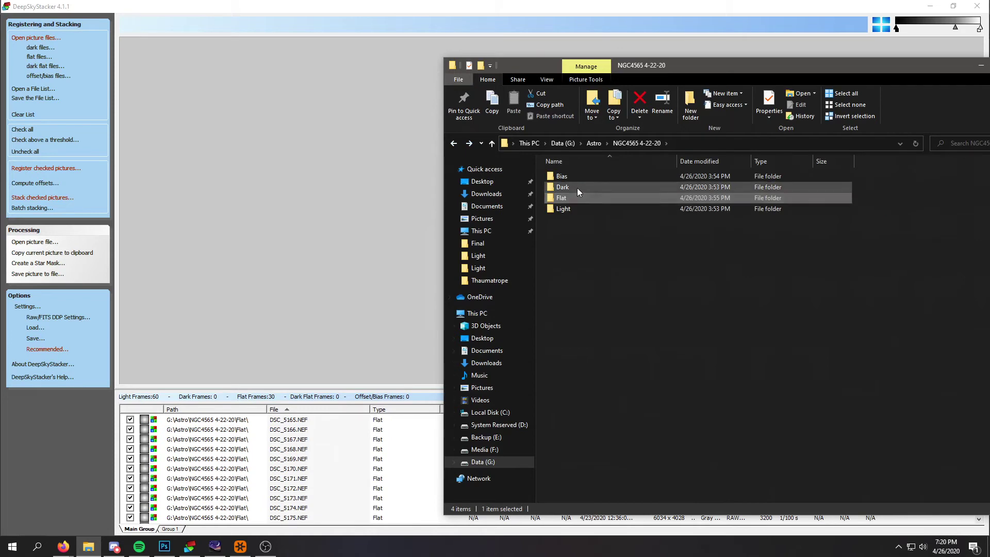
{"action": "double_click", "coordinate": [577, 188]}
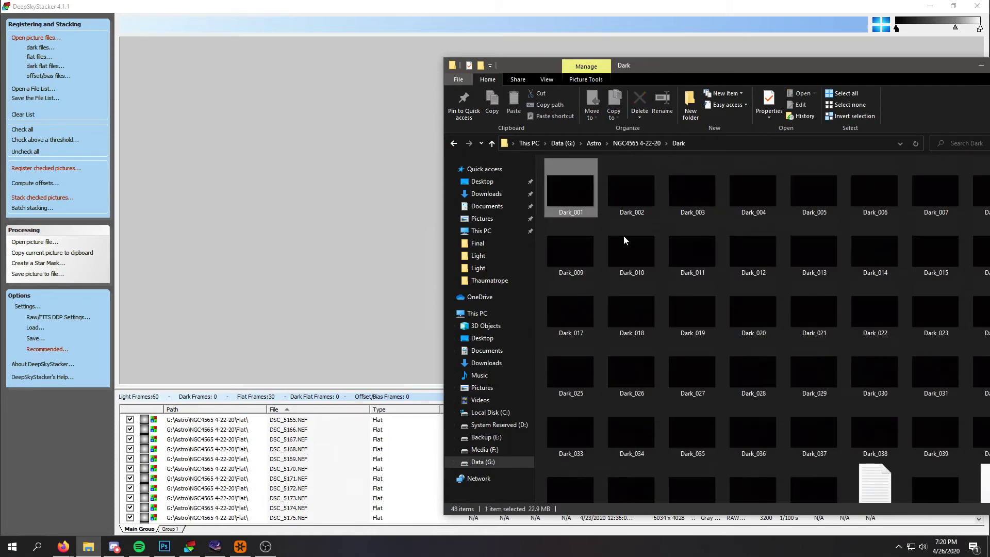
{"action": "scroll", "coordinate": [733, 348], "scroll_direction": "down", "scroll_amount": 1}
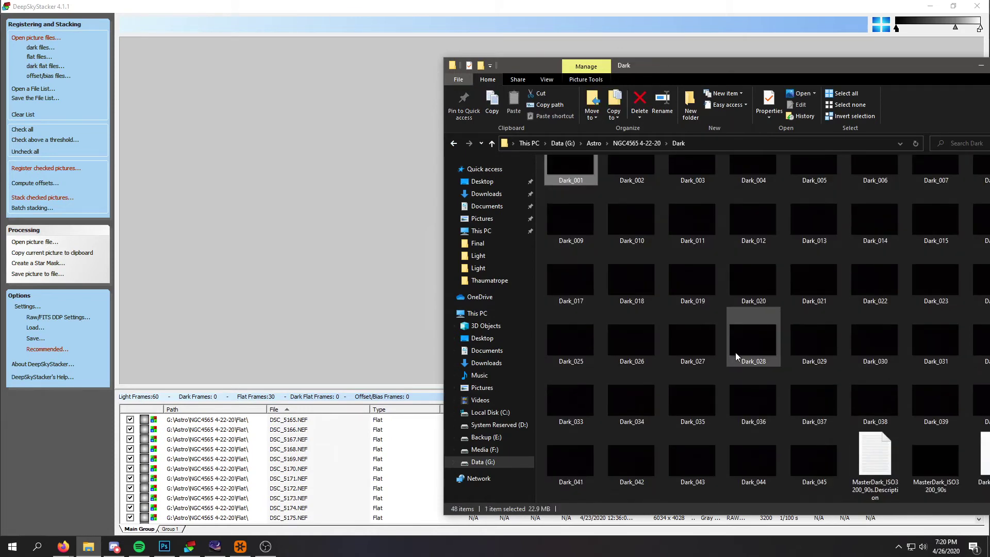
{"action": "left_click", "coordinate": [800, 454], "text": "shift"}
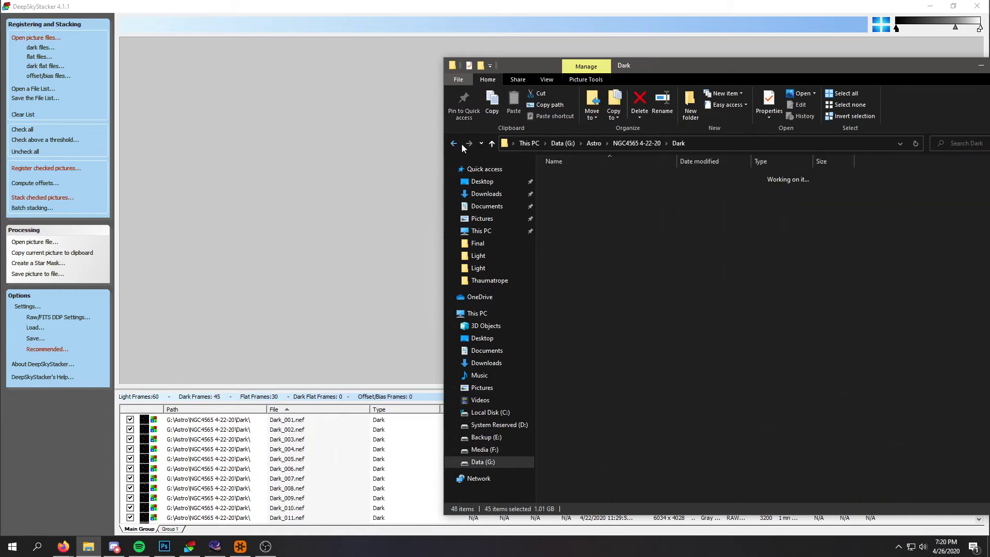
Step: Add the 30 bias frames DSC_5135–DSC_5164 from the Bias folder to the file list
{"action": "left_click", "coordinate": [455, 144]}
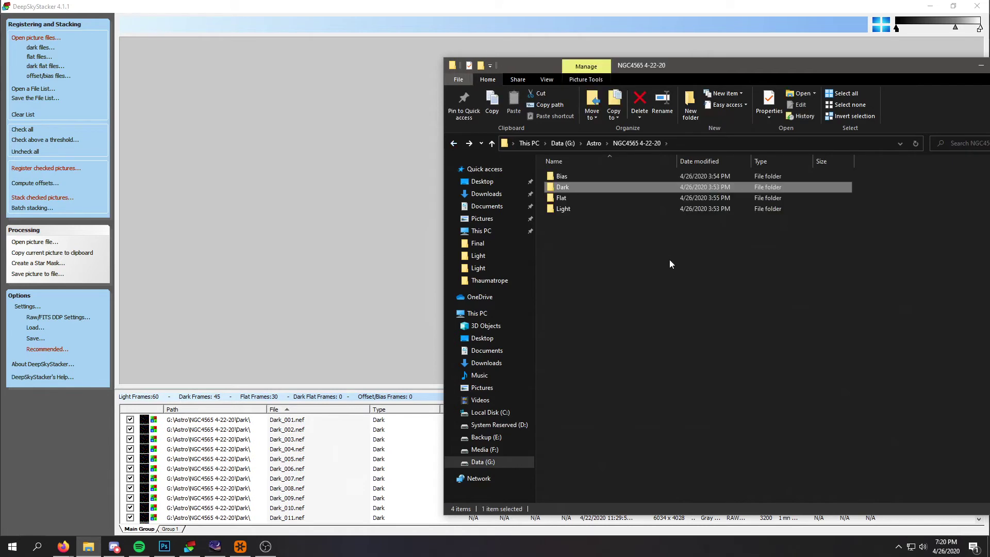
{"action": "double_click", "coordinate": [573, 175]}
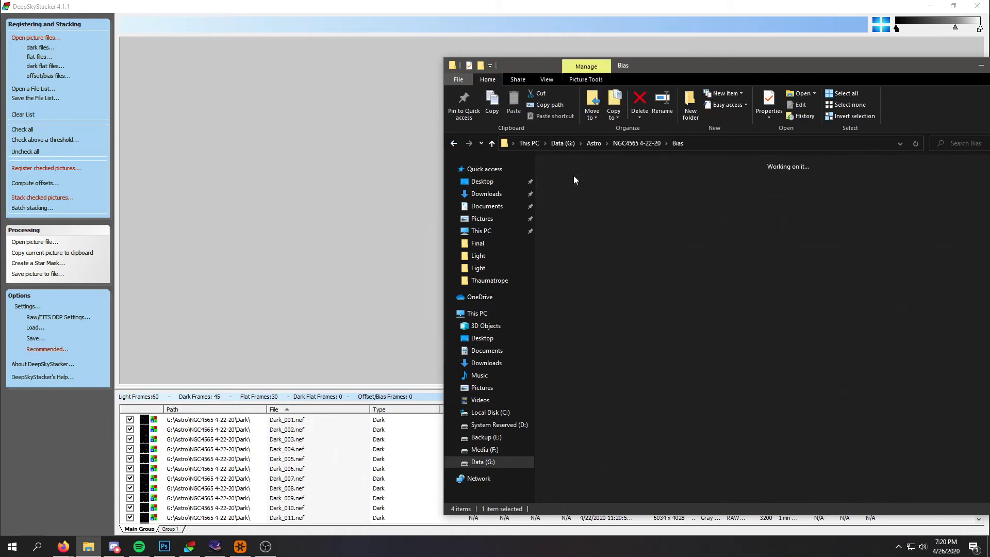
{"action": "left_click", "coordinate": [574, 175]}
{"action": "left_click", "coordinate": [678, 364], "text": "shift"}
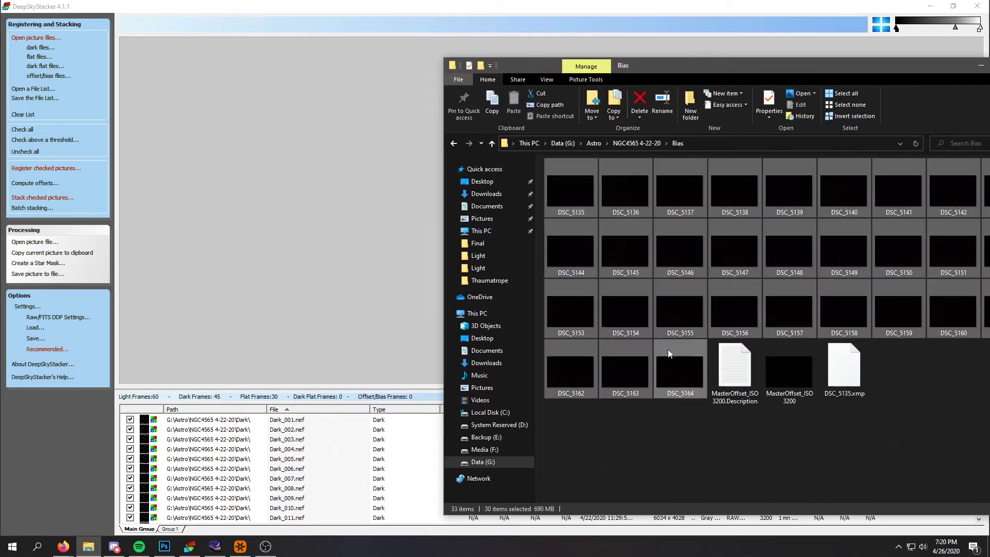
{"action": "left_click_drag", "start_coordinate": [625, 244], "coordinate": [380, 464]}
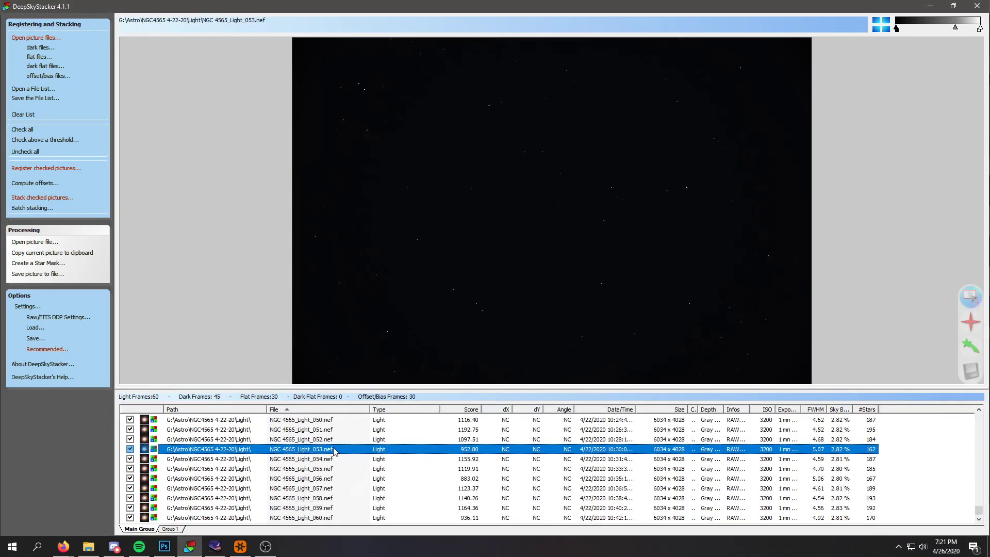
Step: Open Register checked pictures settings and move the dialog aside to review its Actions tab
{"action": "scroll", "coordinate": [322, 485], "scroll_direction": "down", "scroll_amount": 15}
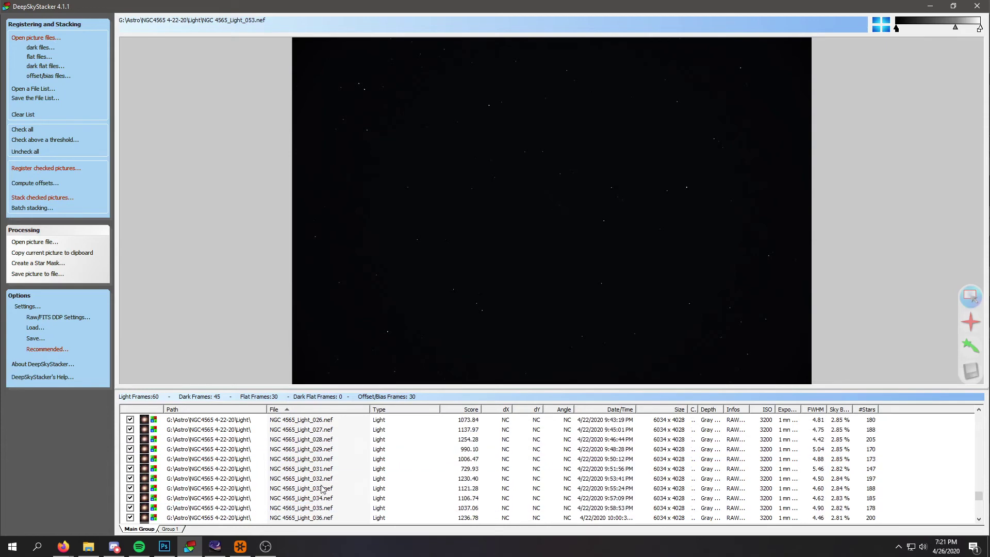
{"action": "scroll", "coordinate": [348, 483], "scroll_direction": "up", "scroll_amount": 12}
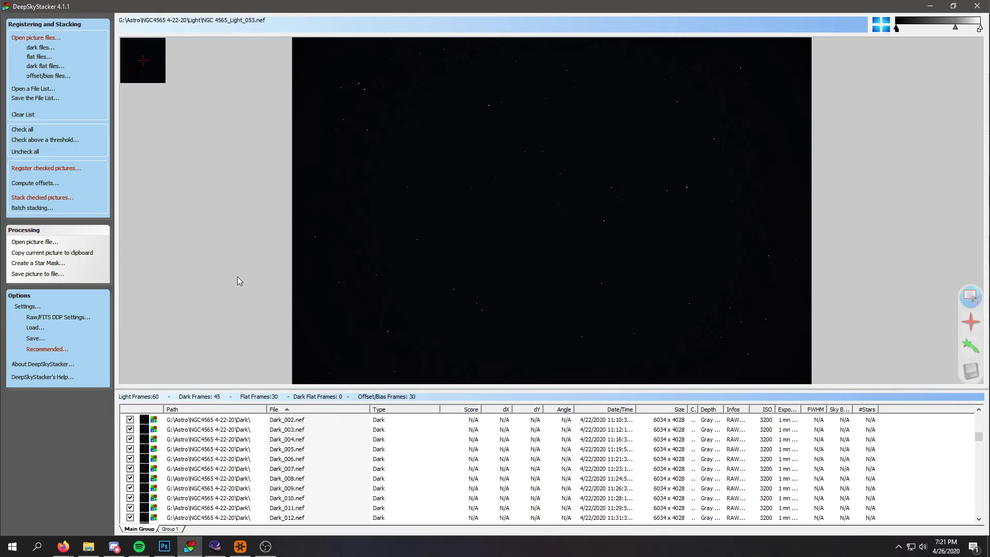
{"action": "left_click", "coordinate": [67, 169]}
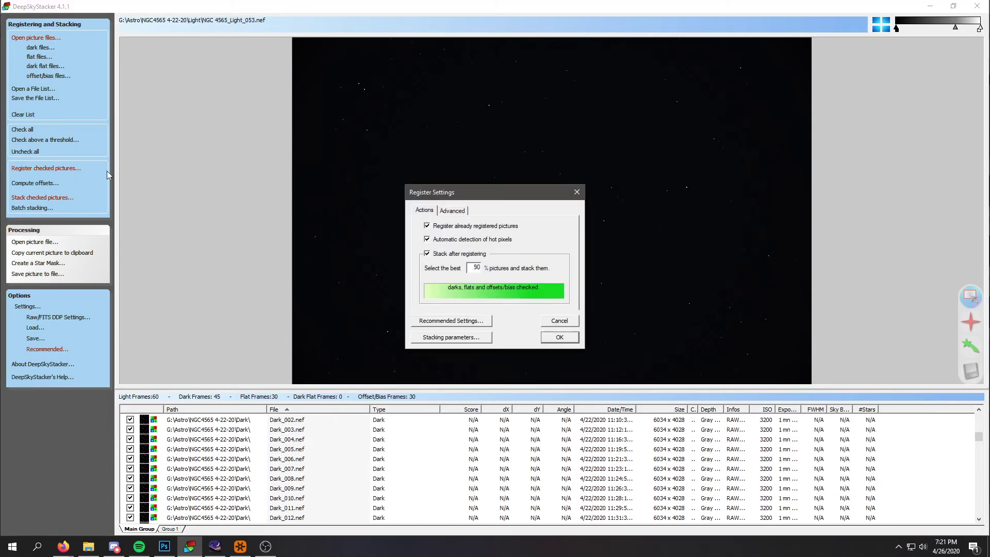
{"action": "left_click_drag", "start_coordinate": [519, 196], "coordinate": [572, 133]}
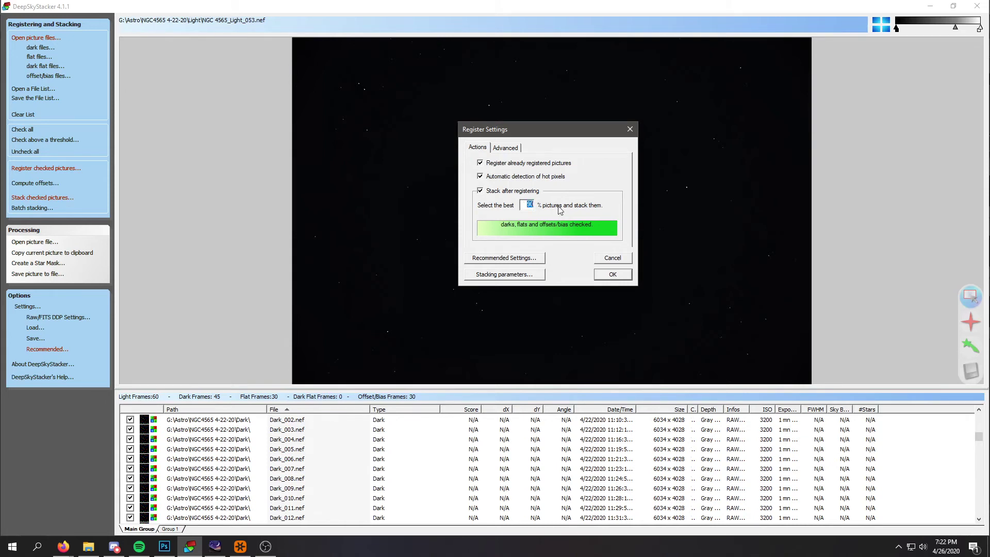
Step: Accept the Register Settings, review the Stacking Steps summary, and start registering and stacking
{"action": "left_click", "coordinate": [607, 276]}
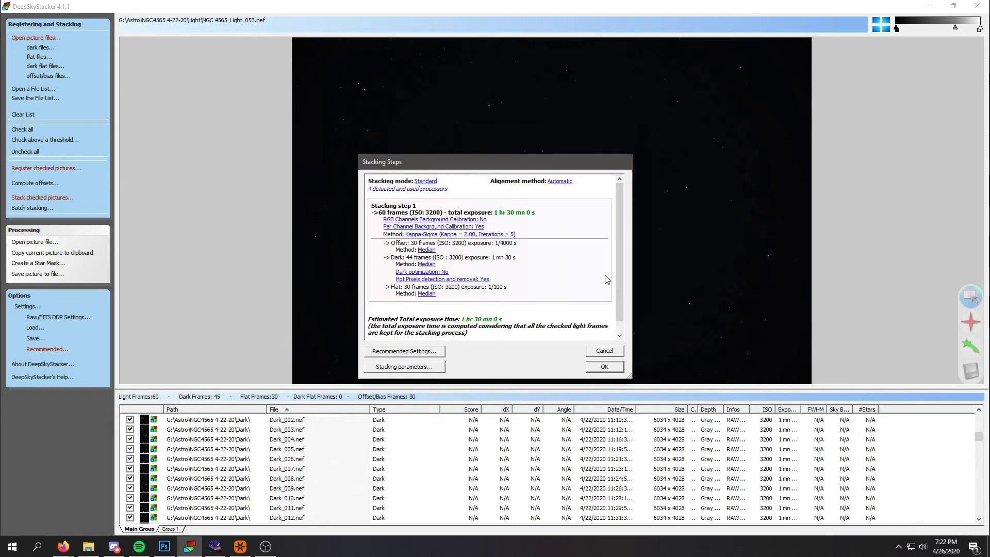
{"action": "left_click_drag", "start_coordinate": [522, 162], "coordinate": [573, 112]}
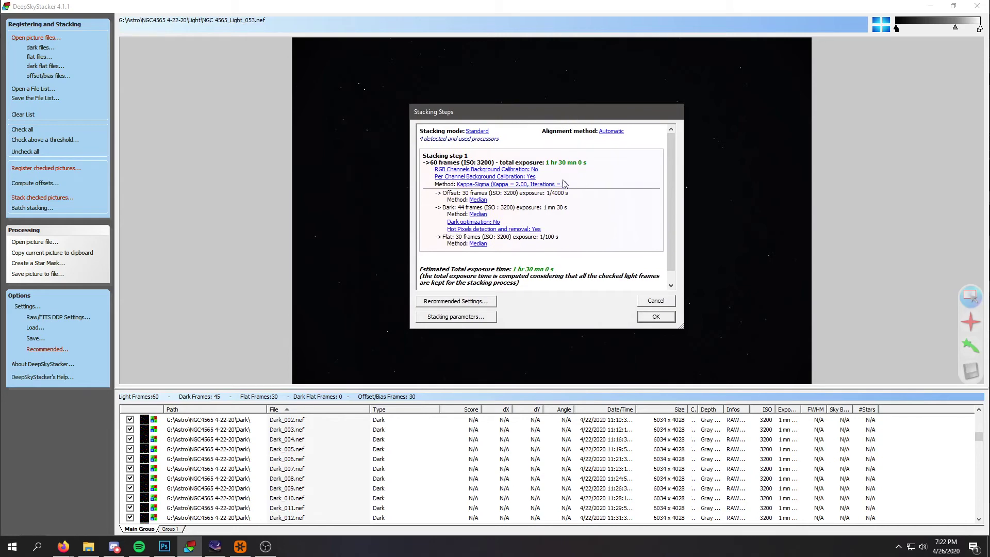
{"action": "scroll", "coordinate": [585, 222], "scroll_direction": "down", "scroll_amount": 1}
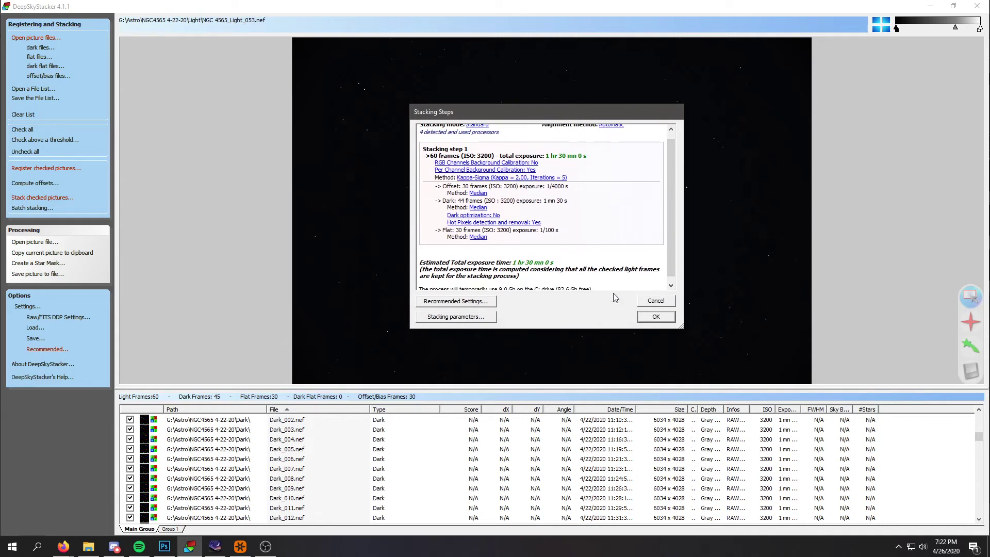
{"action": "left_click", "coordinate": [655, 316]}
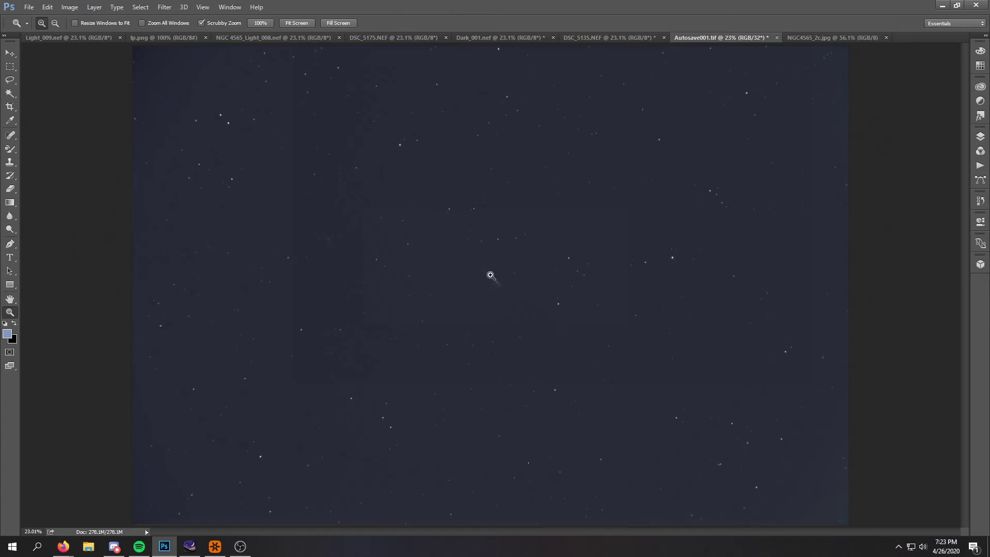
{"action": "left_click", "coordinate": [542, 292]}
{"action": "left_click", "coordinate": [543, 292]}
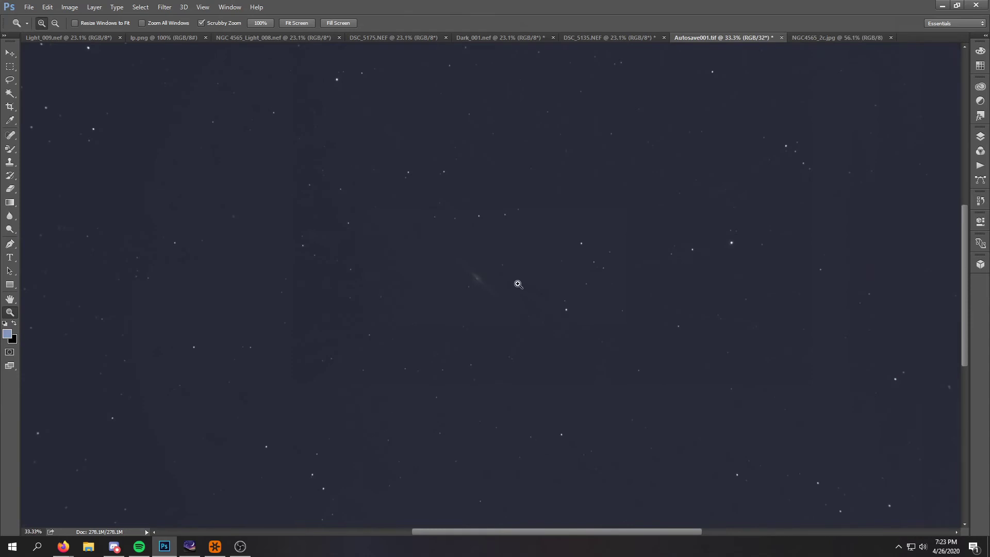
{"action": "left_click", "coordinate": [518, 285]}
{"action": "left_click", "coordinate": [418, 279]}
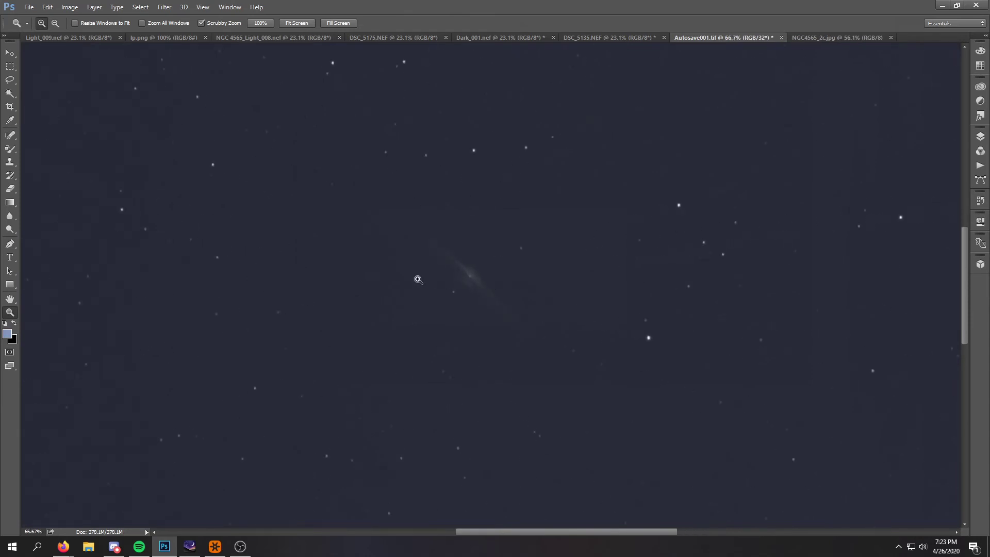
{"action": "left_click", "coordinate": [418, 279]}
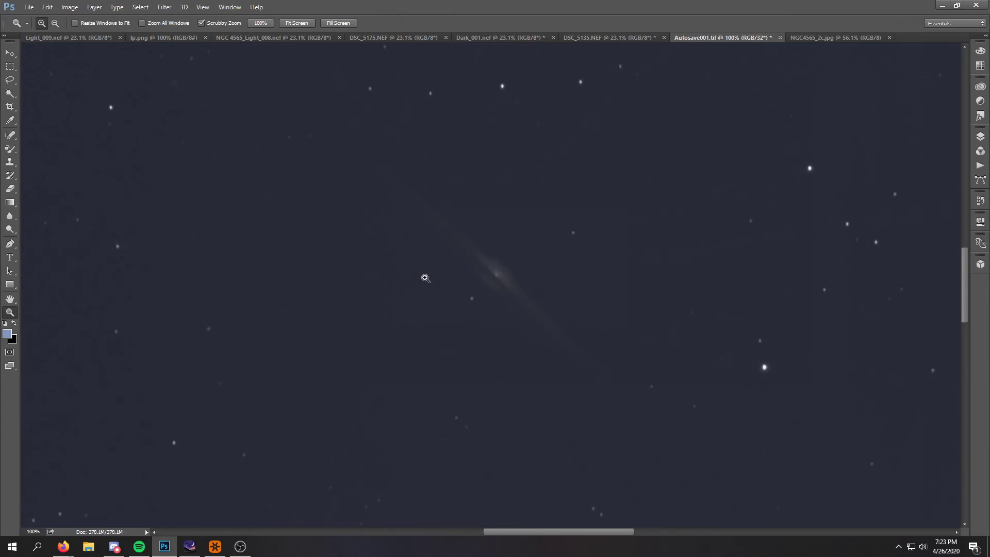
{"action": "left_click", "coordinate": [291, 22]}
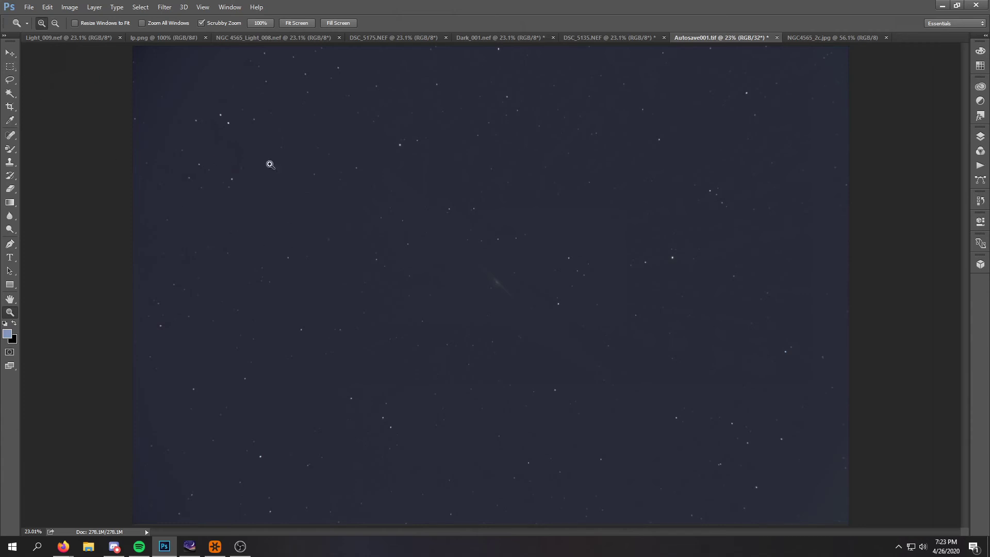
{"action": "left_click", "coordinate": [10, 67]}
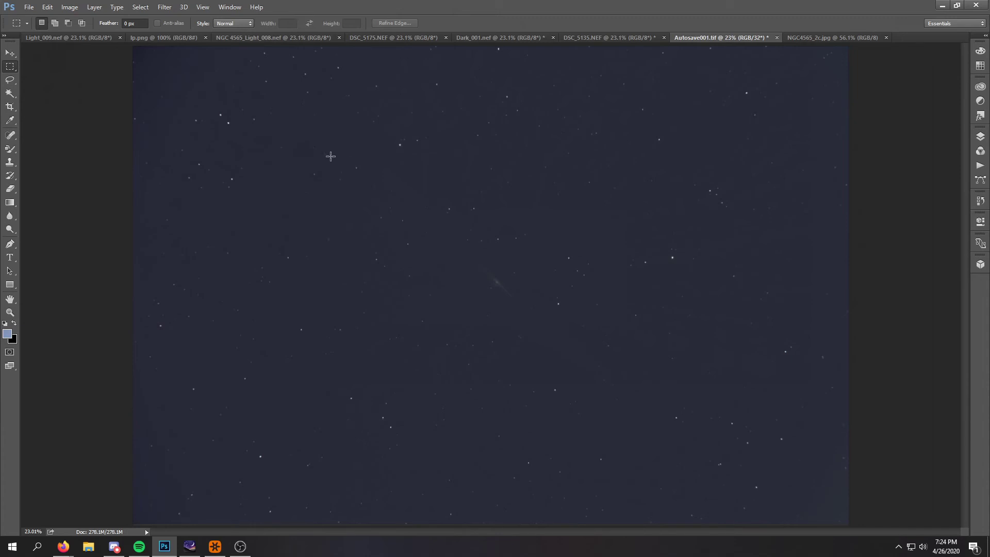
Step: Crop the star field to a central rectangle around the galaxy, deselect, and fit the view to the window
{"action": "left_click_drag", "start_coordinate": [502, 282], "coordinate": [655, 411]}
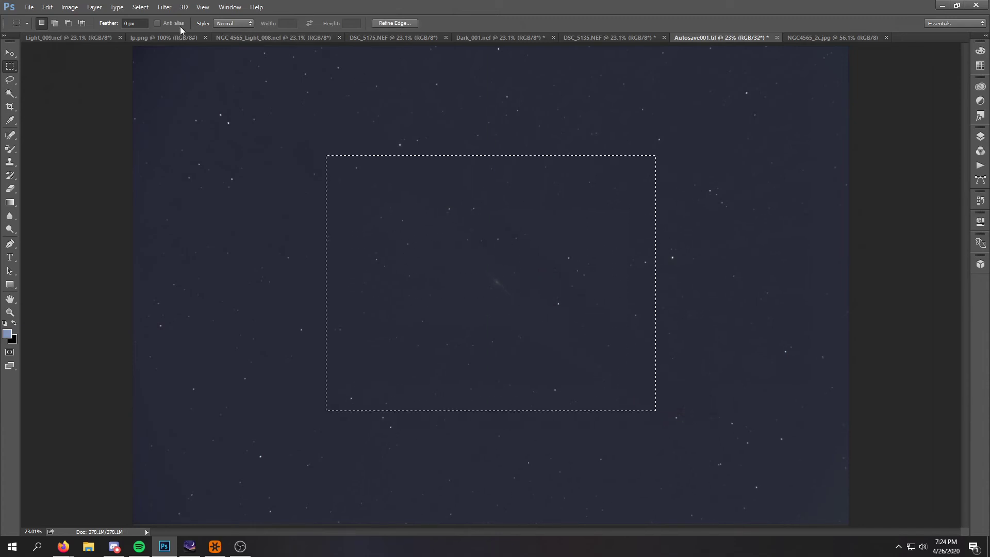
{"action": "left_click", "coordinate": [72, 7]}
{"action": "left_click", "coordinate": [82, 111]}
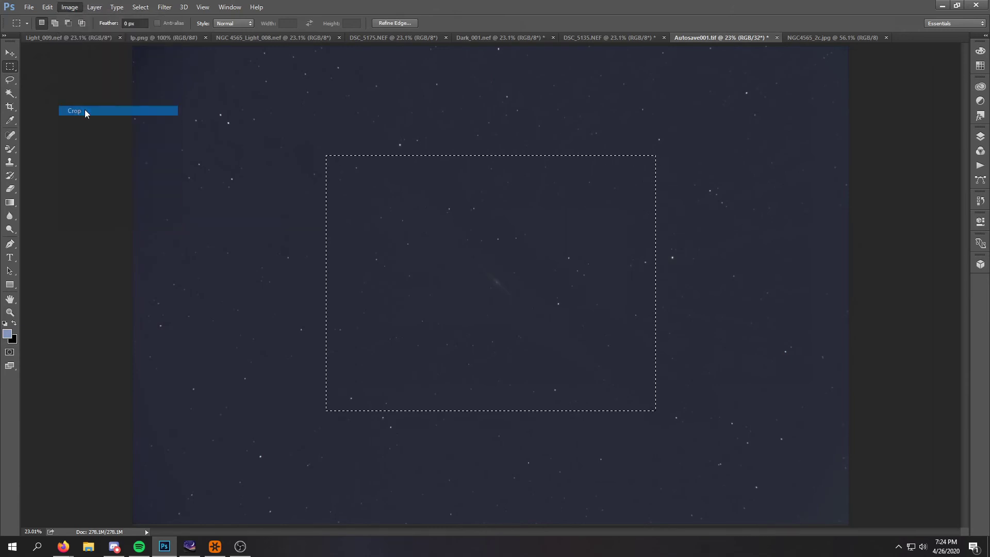
{"action": "key", "text": "ctrl+d"}
{"action": "key", "text": "z"}
{"action": "key", "text": "ctrl+0"}
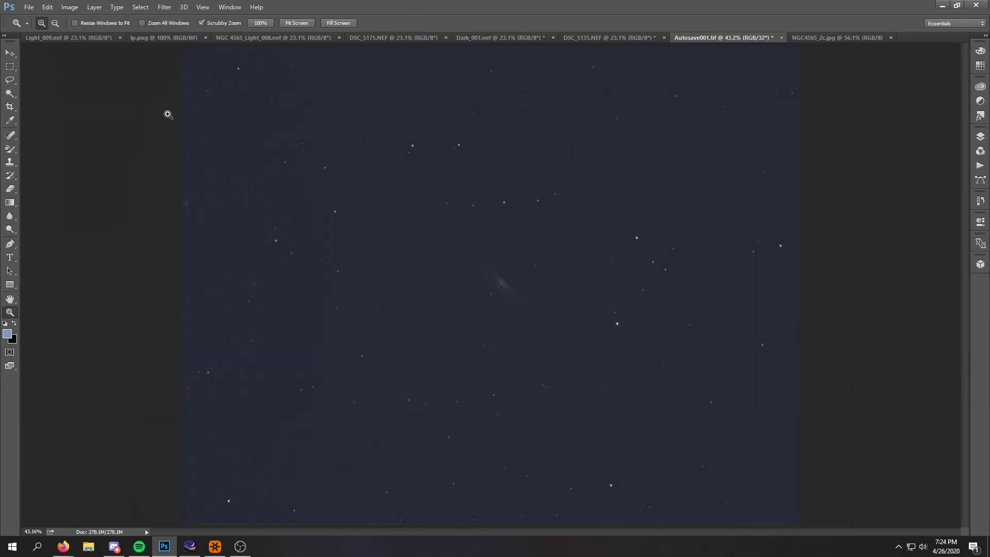
Step: Apply a Levels adjustment with the black input raised to 2 to slightly darken the sky
{"action": "left_click", "coordinate": [75, 11]}
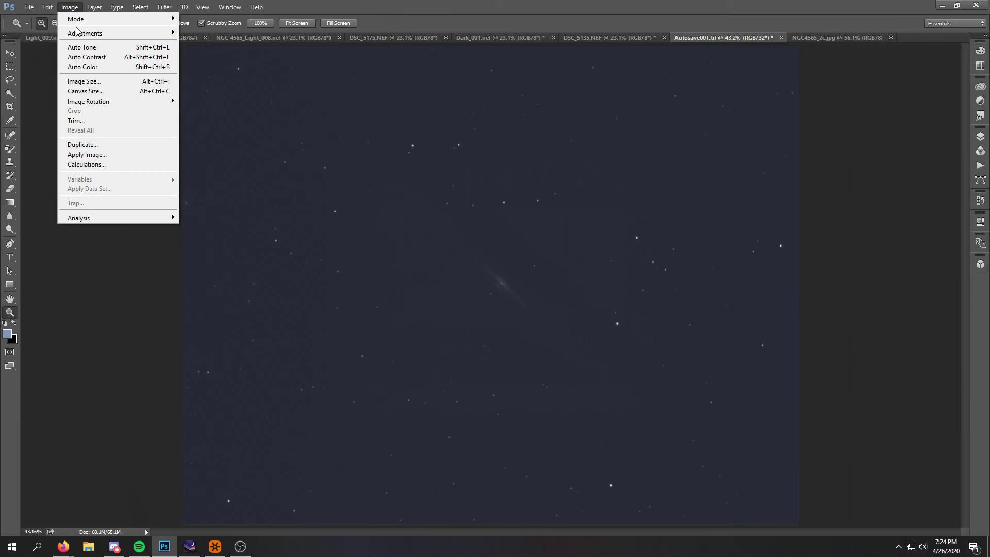
{"action": "mouse_move", "coordinate": [77, 34]}
{"action": "left_click", "coordinate": [201, 43]}
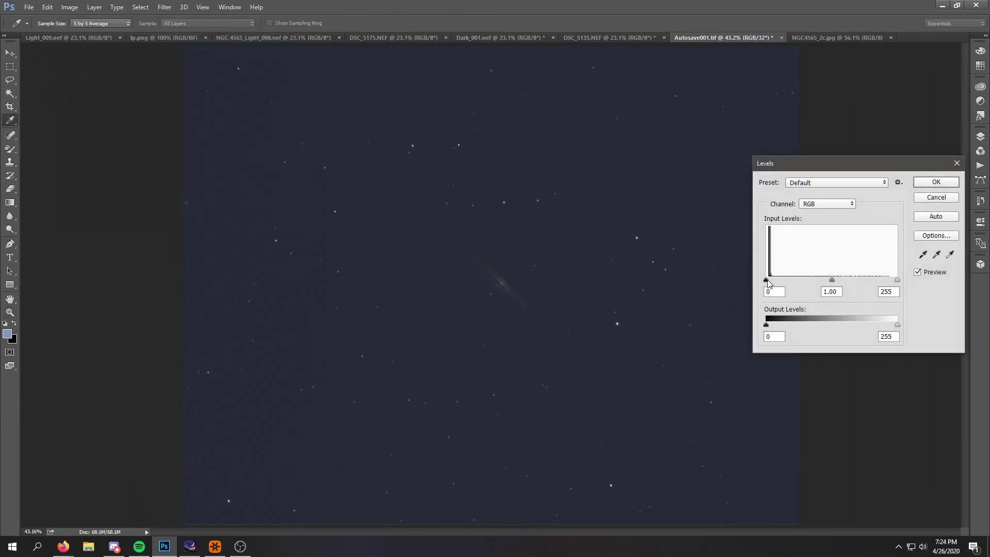
{"action": "left_click_drag", "start_coordinate": [767, 281], "coordinate": [768, 281]}
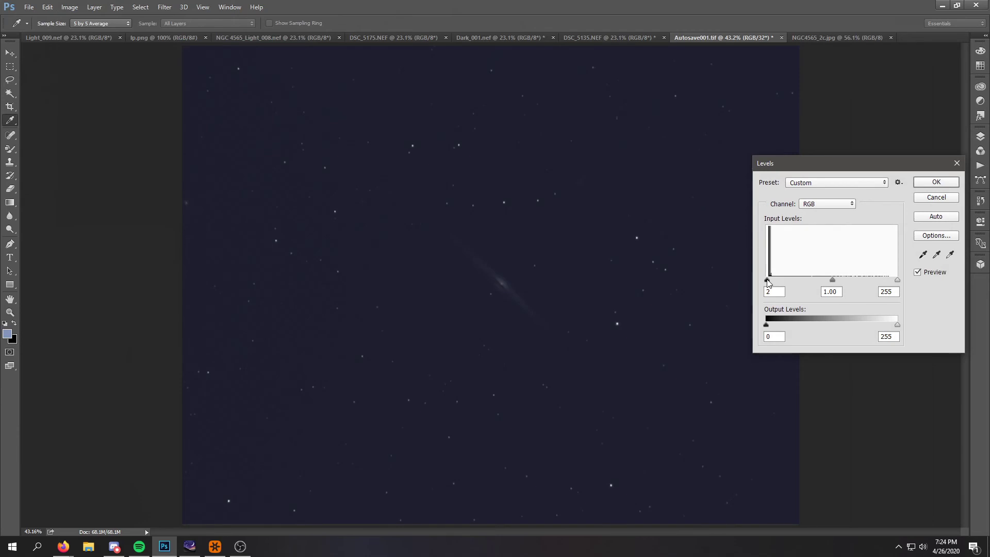
{"action": "left_click", "coordinate": [937, 183]}
{"action": "key", "text": "z"}
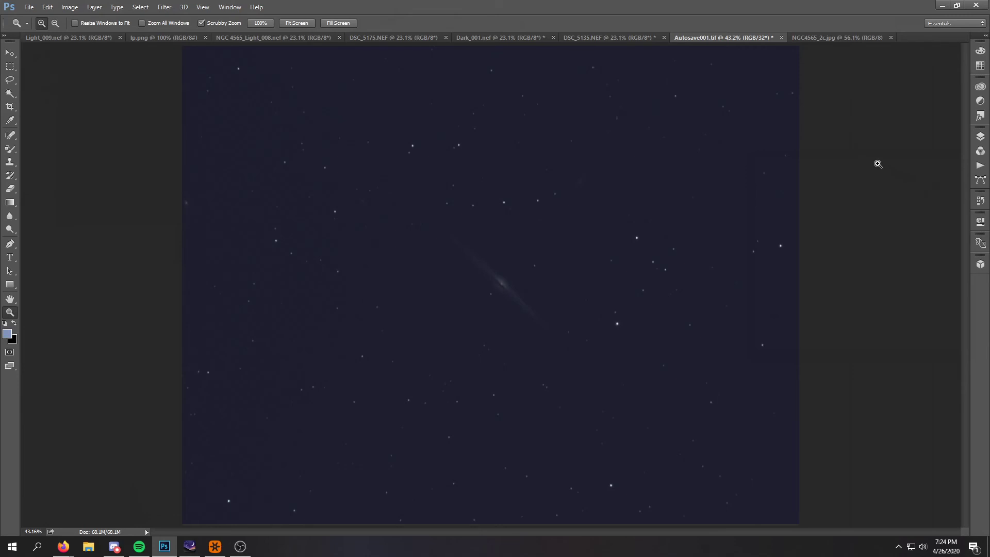
Step: Convert the image to 16 Bits/Channel using Exposure and Gamma HDR toning at default values
{"action": "left_click", "coordinate": [70, 7]}
{"action": "mouse_move", "coordinate": [82, 35]}
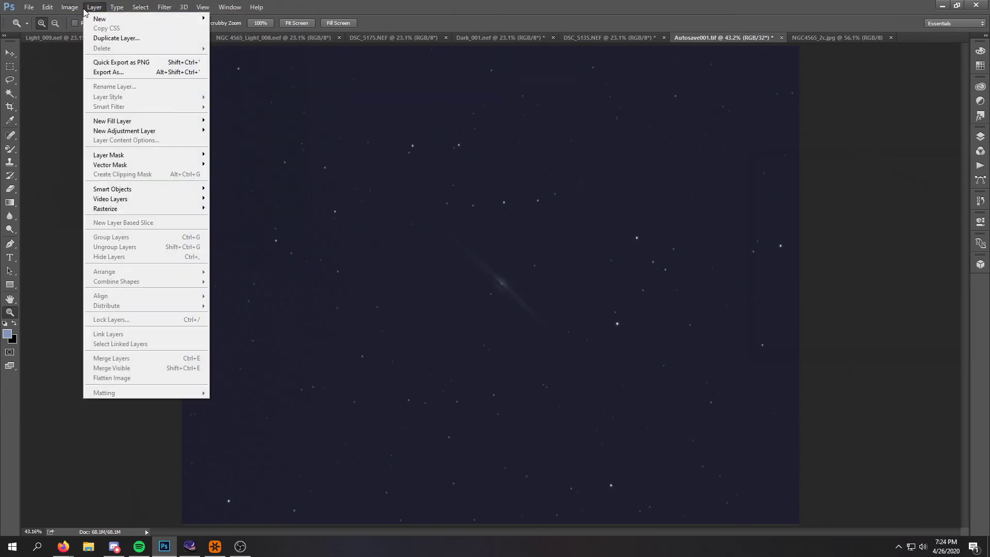
{"action": "mouse_move", "coordinate": [77, 19]}
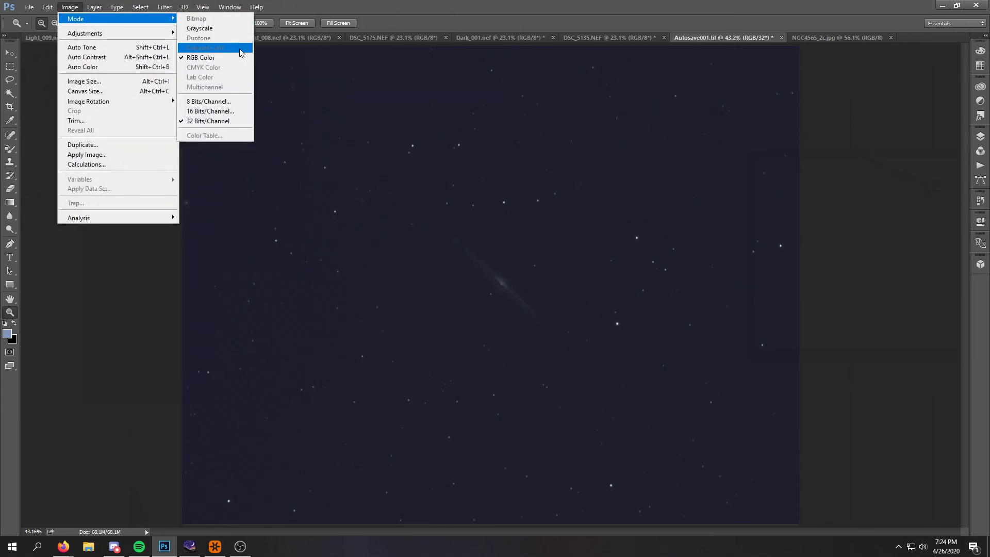
{"action": "left_click", "coordinate": [217, 111]}
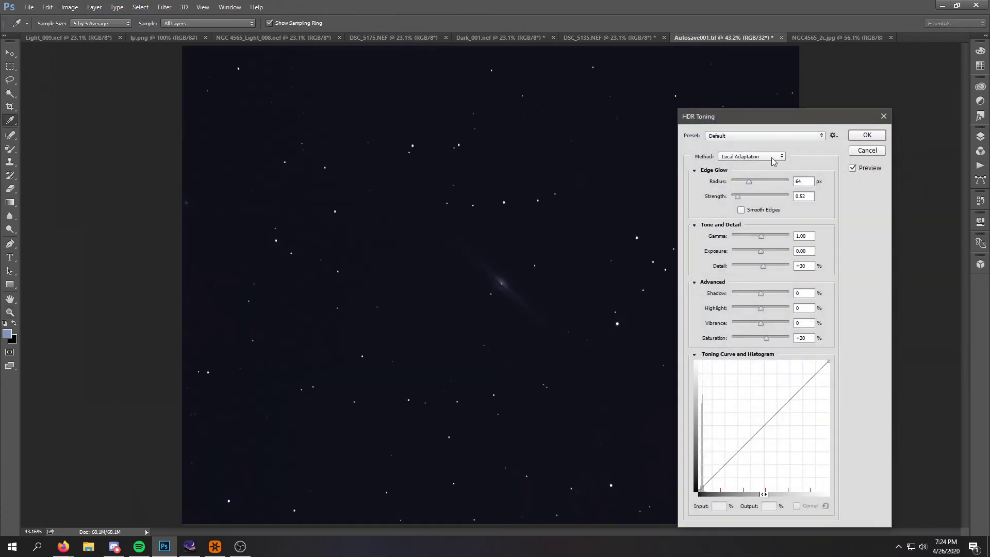
{"action": "left_click", "coordinate": [774, 156]}
{"action": "left_click", "coordinate": [771, 166]}
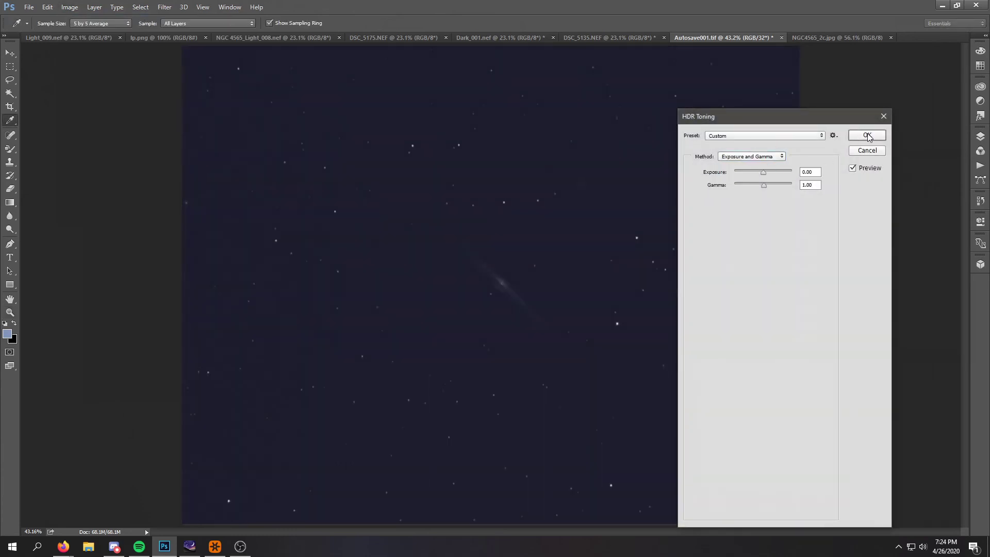
{"action": "left_click", "coordinate": [866, 138]}
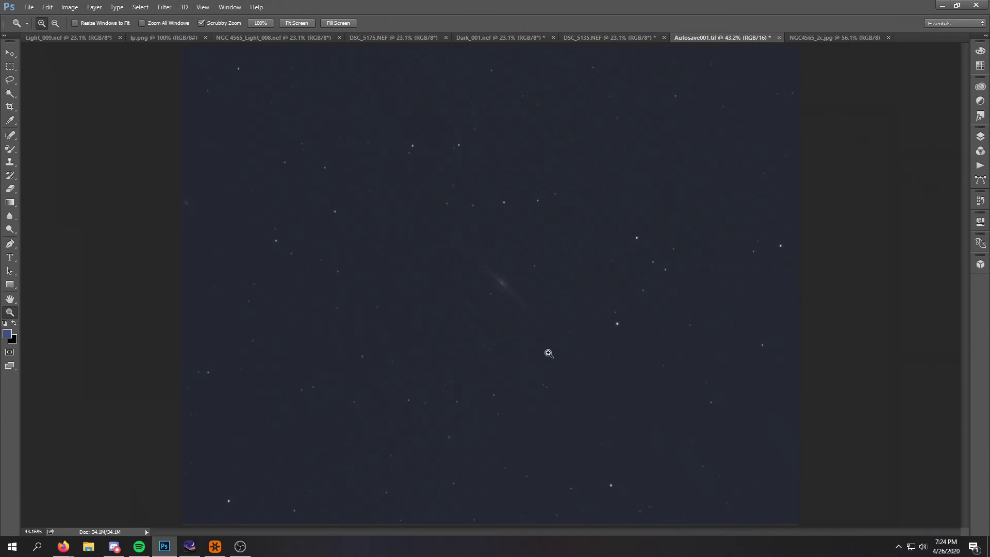
{"action": "left_click", "coordinate": [75, 10]}
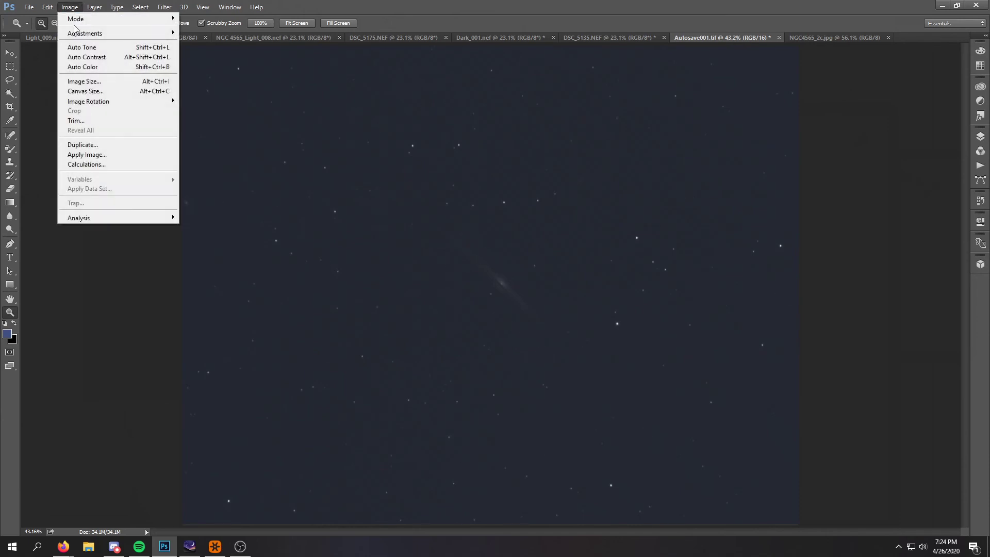
Step: Apply a second Levels adjustment with the black input raised to about 24
{"action": "mouse_move", "coordinate": [83, 35]}
{"action": "left_click", "coordinate": [196, 43]}
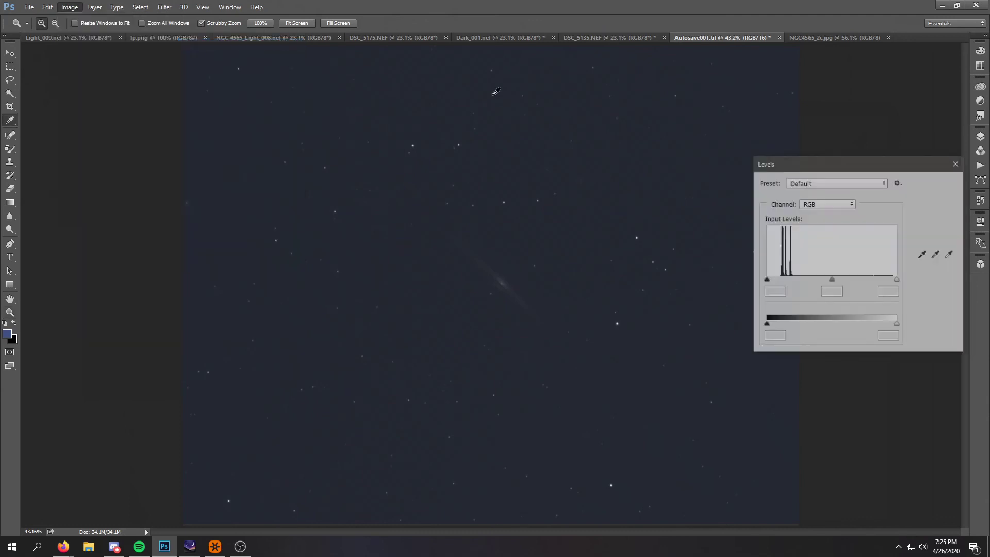
{"action": "left_click_drag", "start_coordinate": [769, 282], "coordinate": [779, 284]}
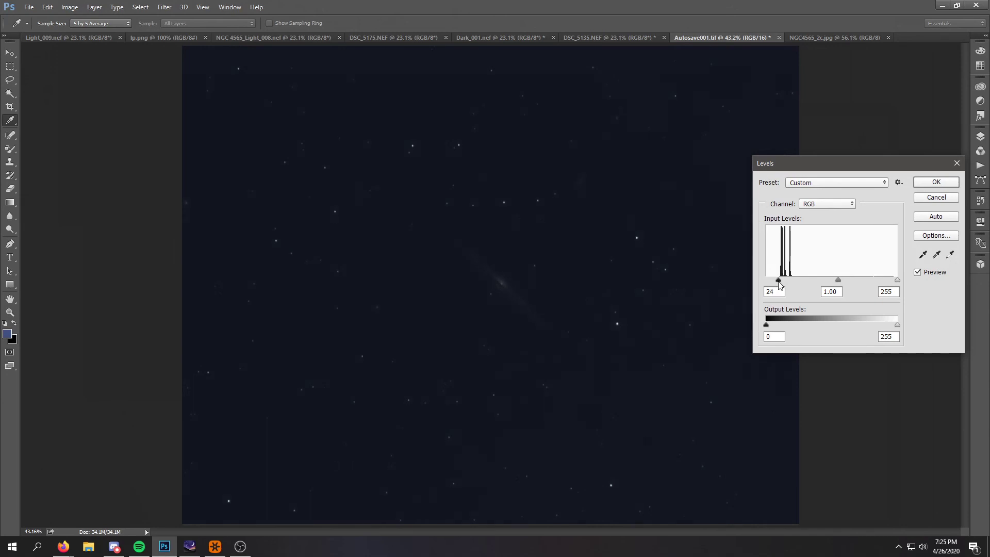
{"action": "left_click", "coordinate": [936, 182]}
{"action": "key", "text": "z"}
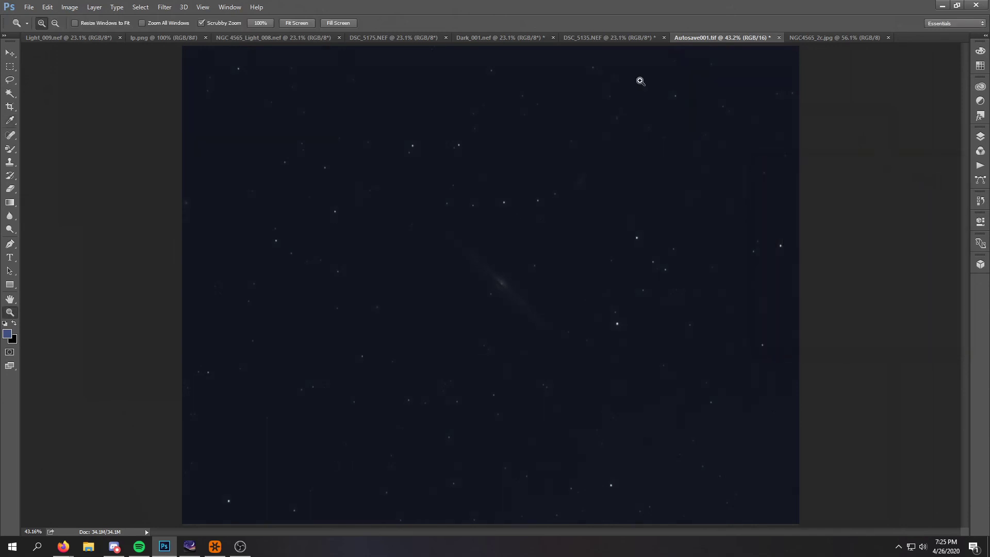
{"action": "left_click", "coordinate": [77, 7]}
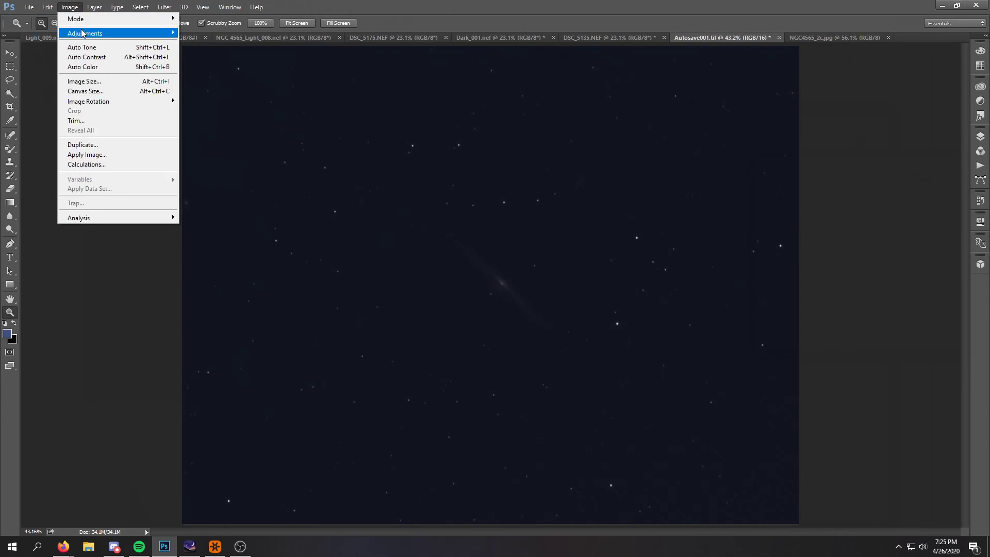
Step: Apply a steep Curves stretch mapping input 43 to output 182 to bring out the galaxy
{"action": "mouse_move", "coordinate": [83, 33]}
{"action": "left_click", "coordinate": [205, 55]}
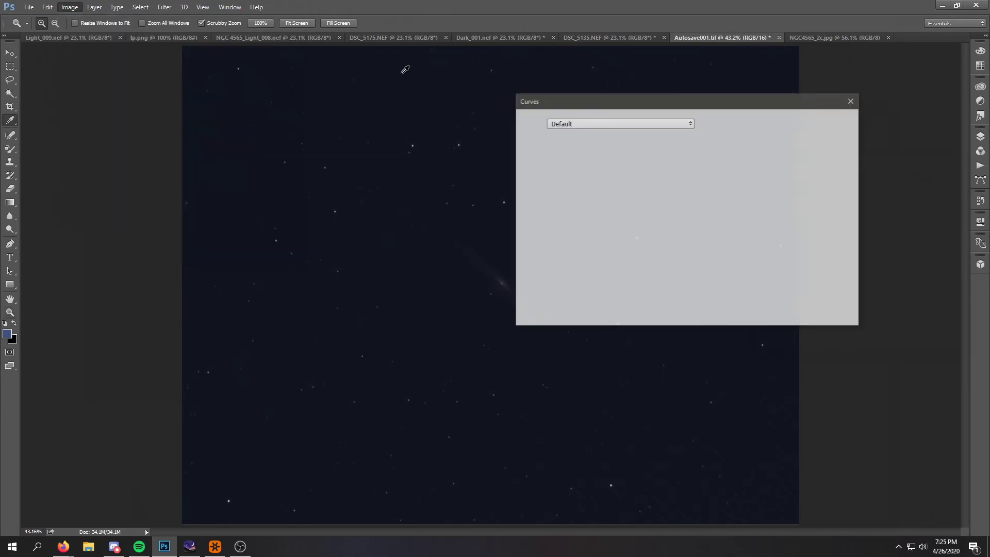
{"action": "left_click_drag", "start_coordinate": [648, 104], "coordinate": [809, 116]}
{"action": "left_click_drag", "start_coordinate": [799, 233], "coordinate": [755, 200]}
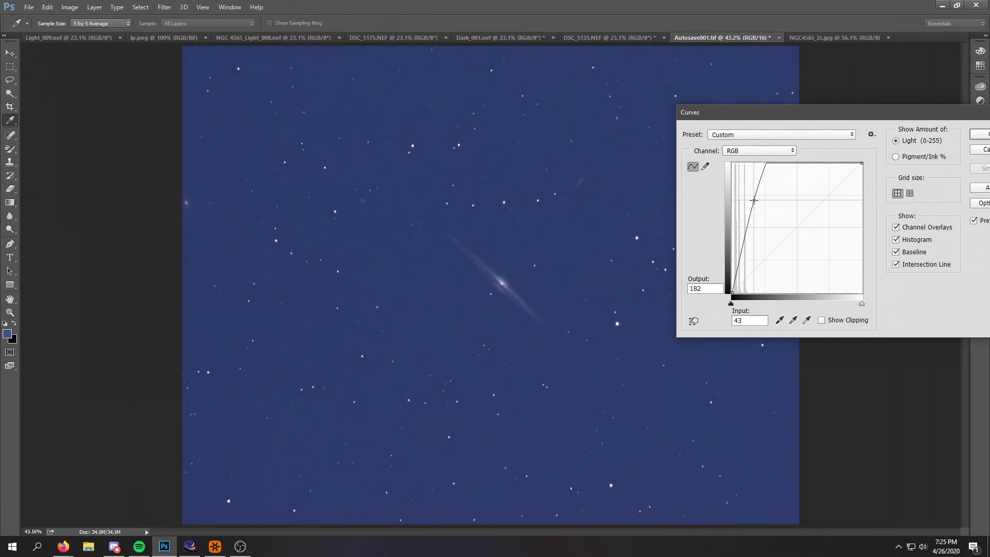
{"action": "left_click_drag", "start_coordinate": [754, 200], "coordinate": [754, 200]}
{"action": "left_click", "coordinate": [979, 135]}
{"action": "key", "text": "z"}
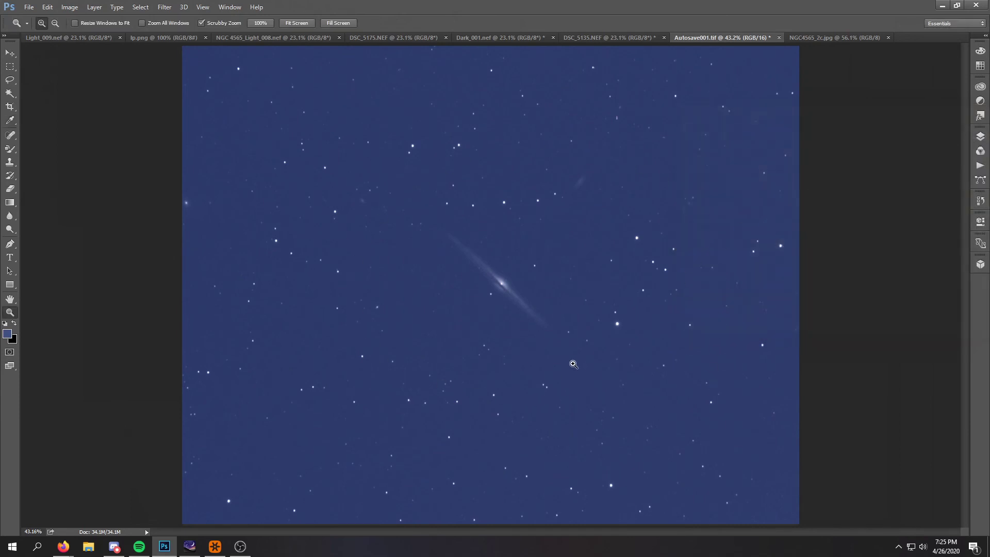
{"action": "left_click", "coordinate": [71, 7]}
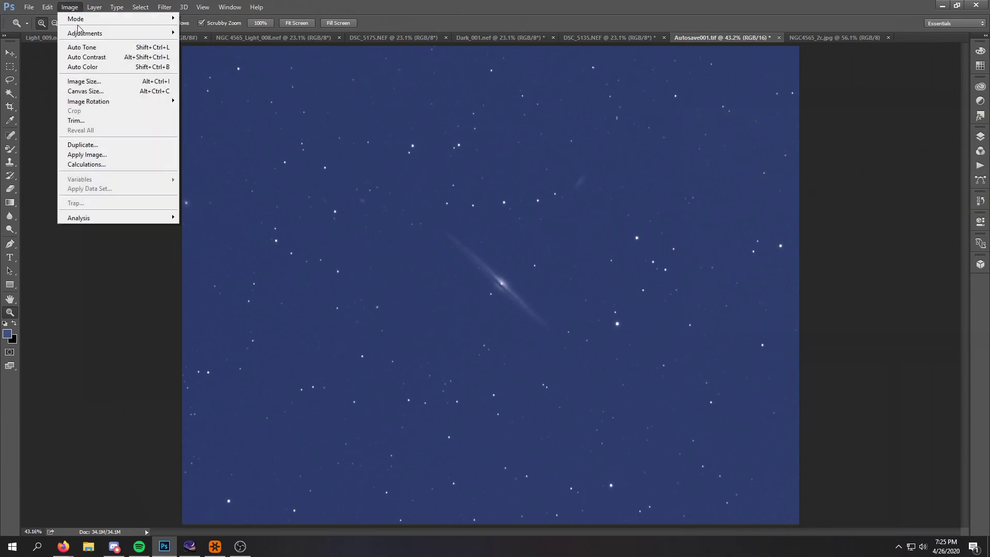
Step: Raise the Levels black input to about 36 and neutralise the sky with the grey-point eyedropper
{"action": "mouse_move", "coordinate": [83, 36]}
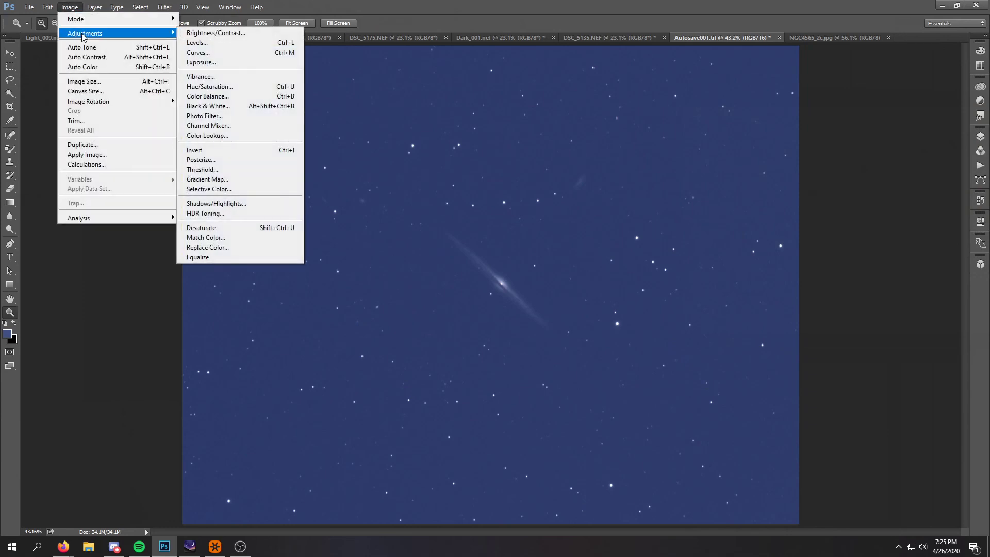
{"action": "left_click", "coordinate": [223, 48]}
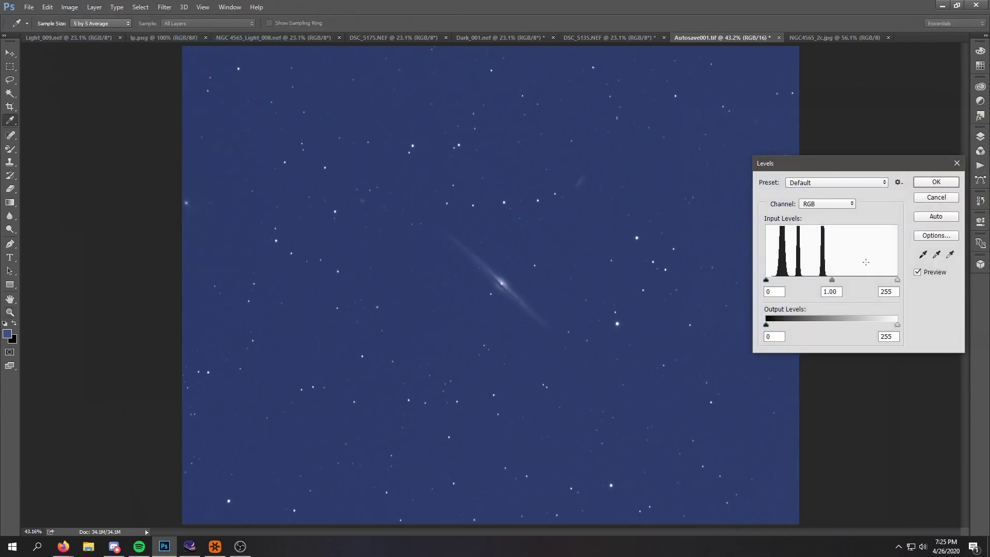
{"action": "left_click_drag", "start_coordinate": [767, 280], "coordinate": [786, 292]}
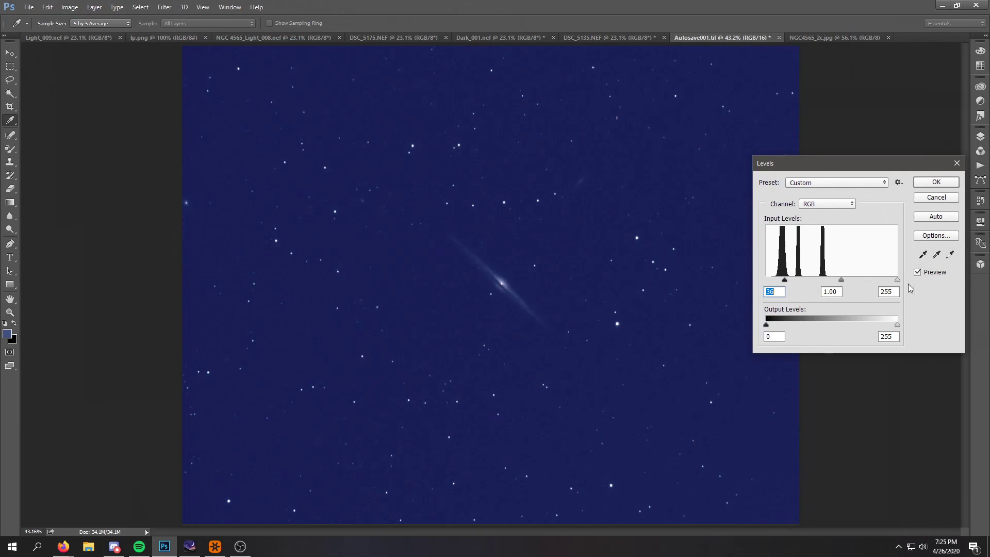
{"action": "left_click", "coordinate": [937, 255]}
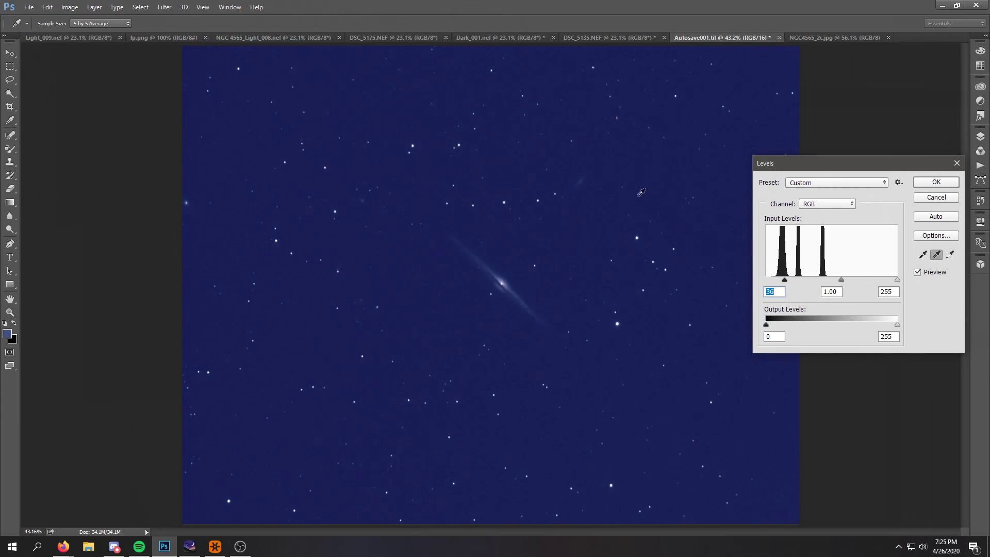
{"action": "left_click", "coordinate": [639, 194]}
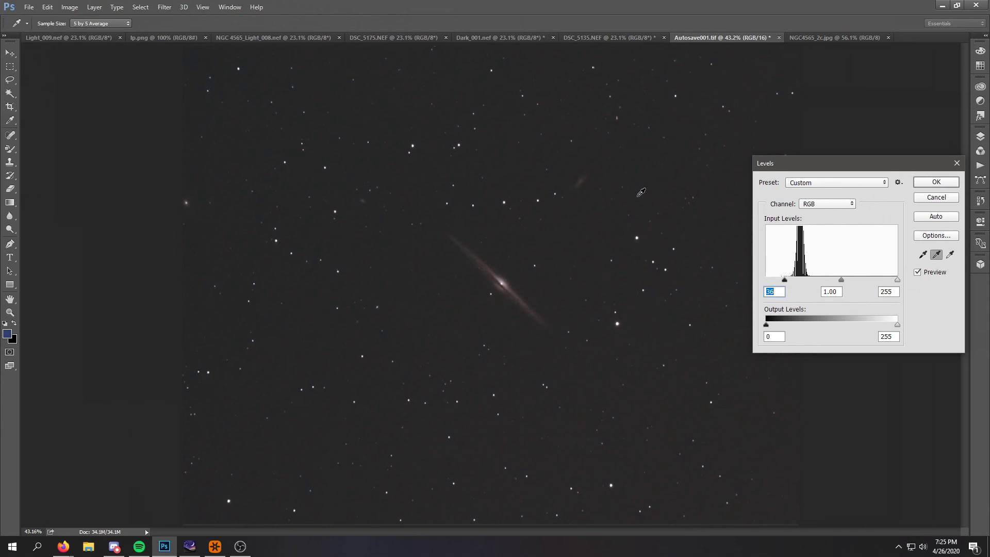
{"action": "left_click", "coordinate": [936, 182]}
{"action": "key", "text": "z"}
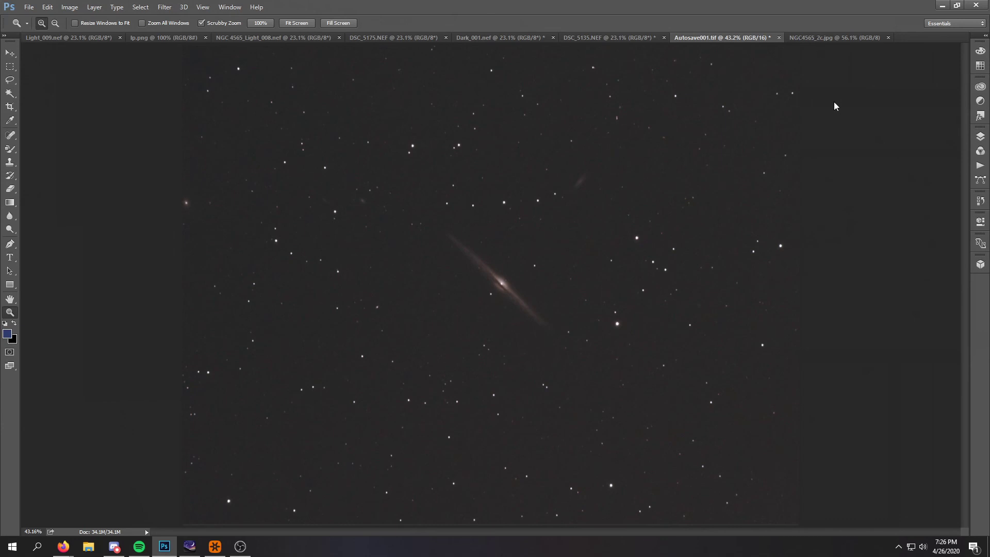
Step: Bring up NGC4565_2c.jpg to compare against the processed galaxy
{"action": "left_click", "coordinate": [828, 41]}
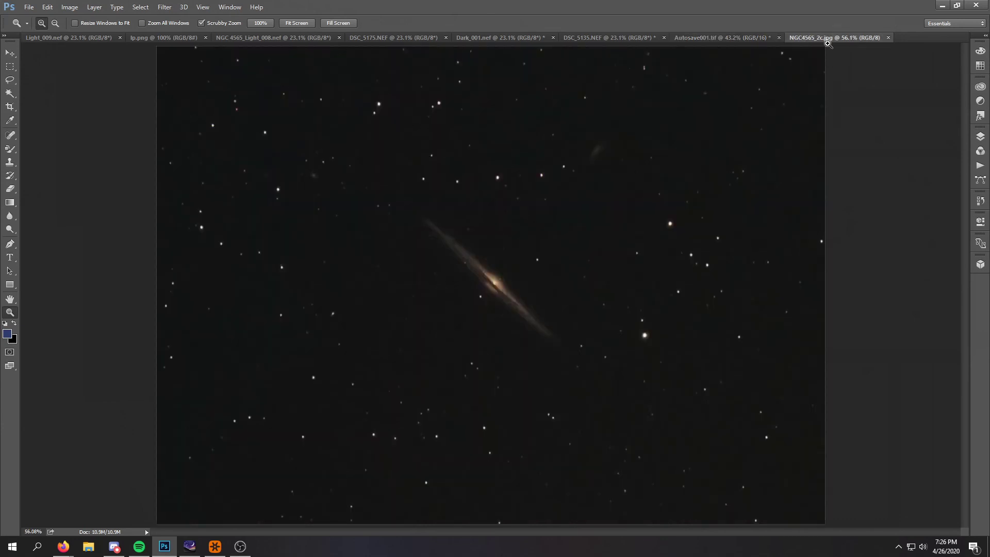